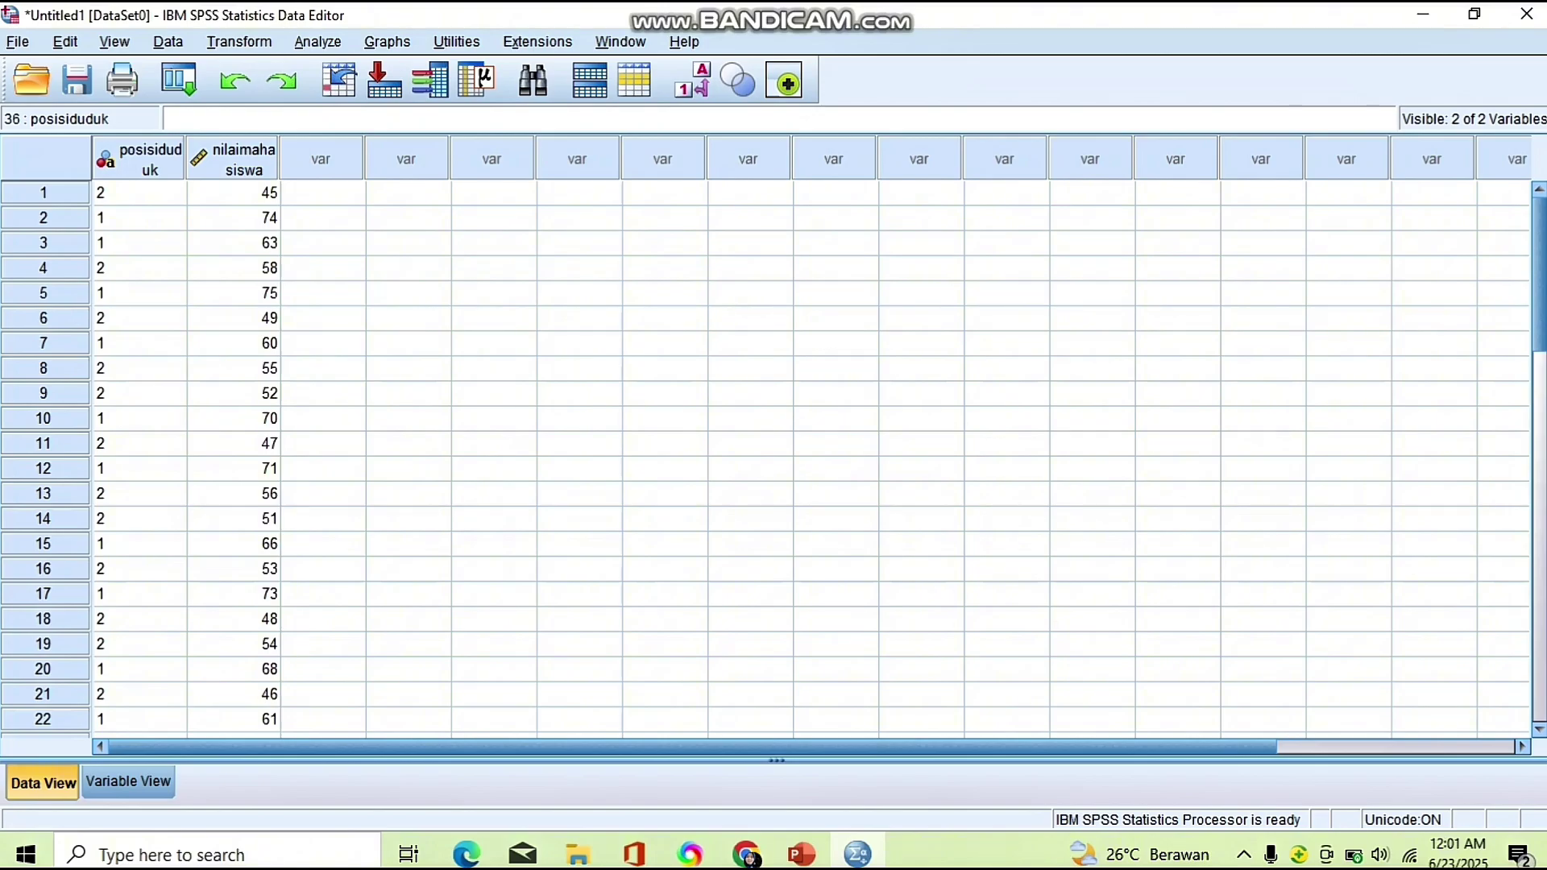
Start an Explore analysis under Descriptive Statistics and add Nilai Mahasiswa to the Dependent List.
{"action": "left_click", "coordinate": [318, 41]}
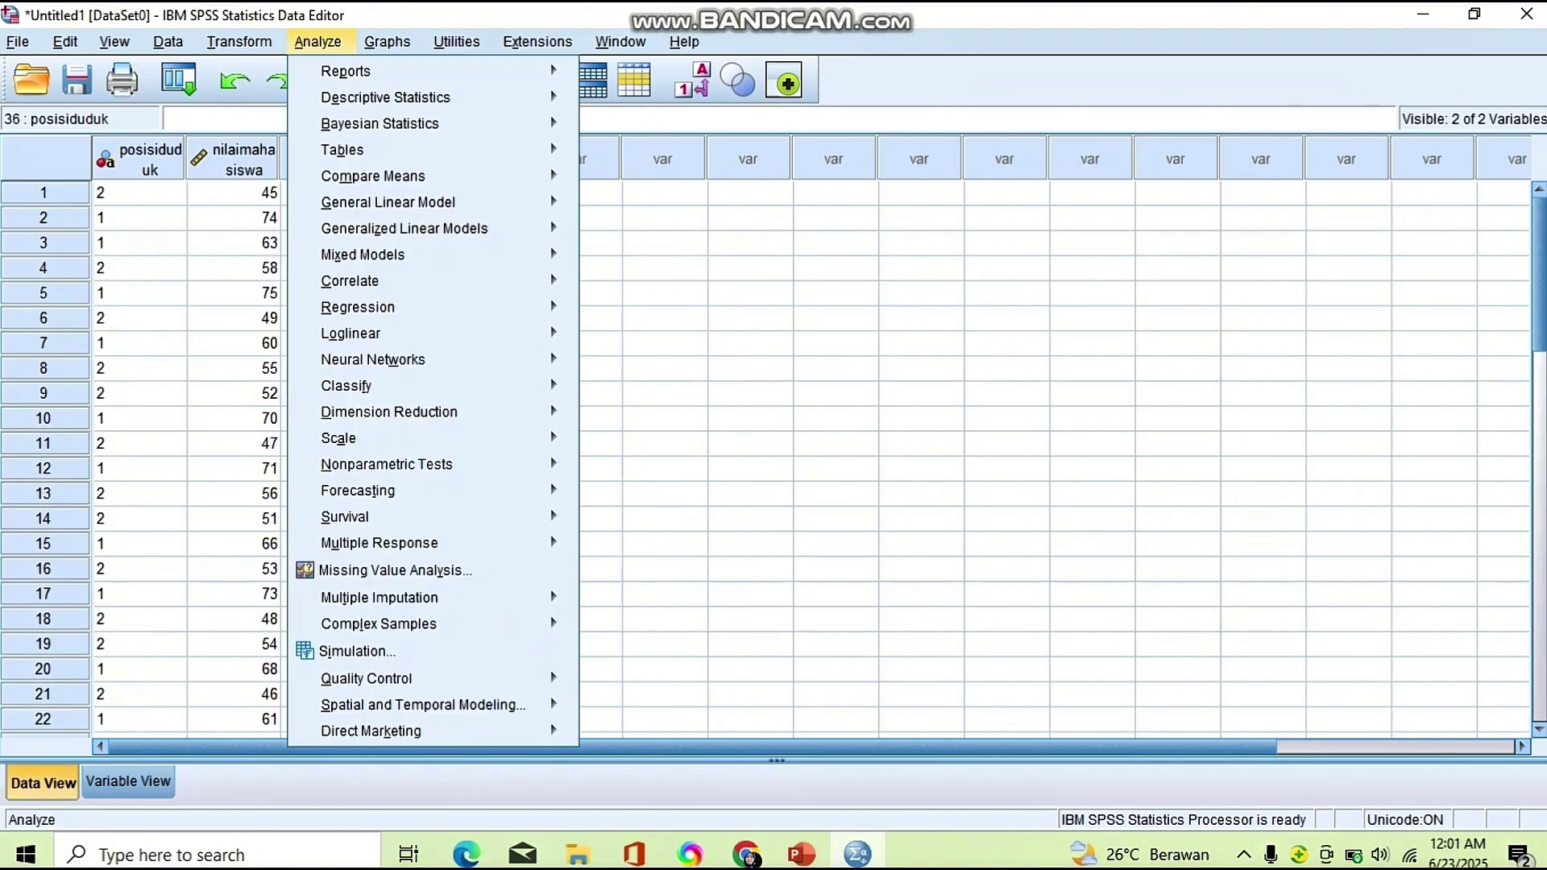
{"action": "mouse_move", "coordinate": [386, 96]}
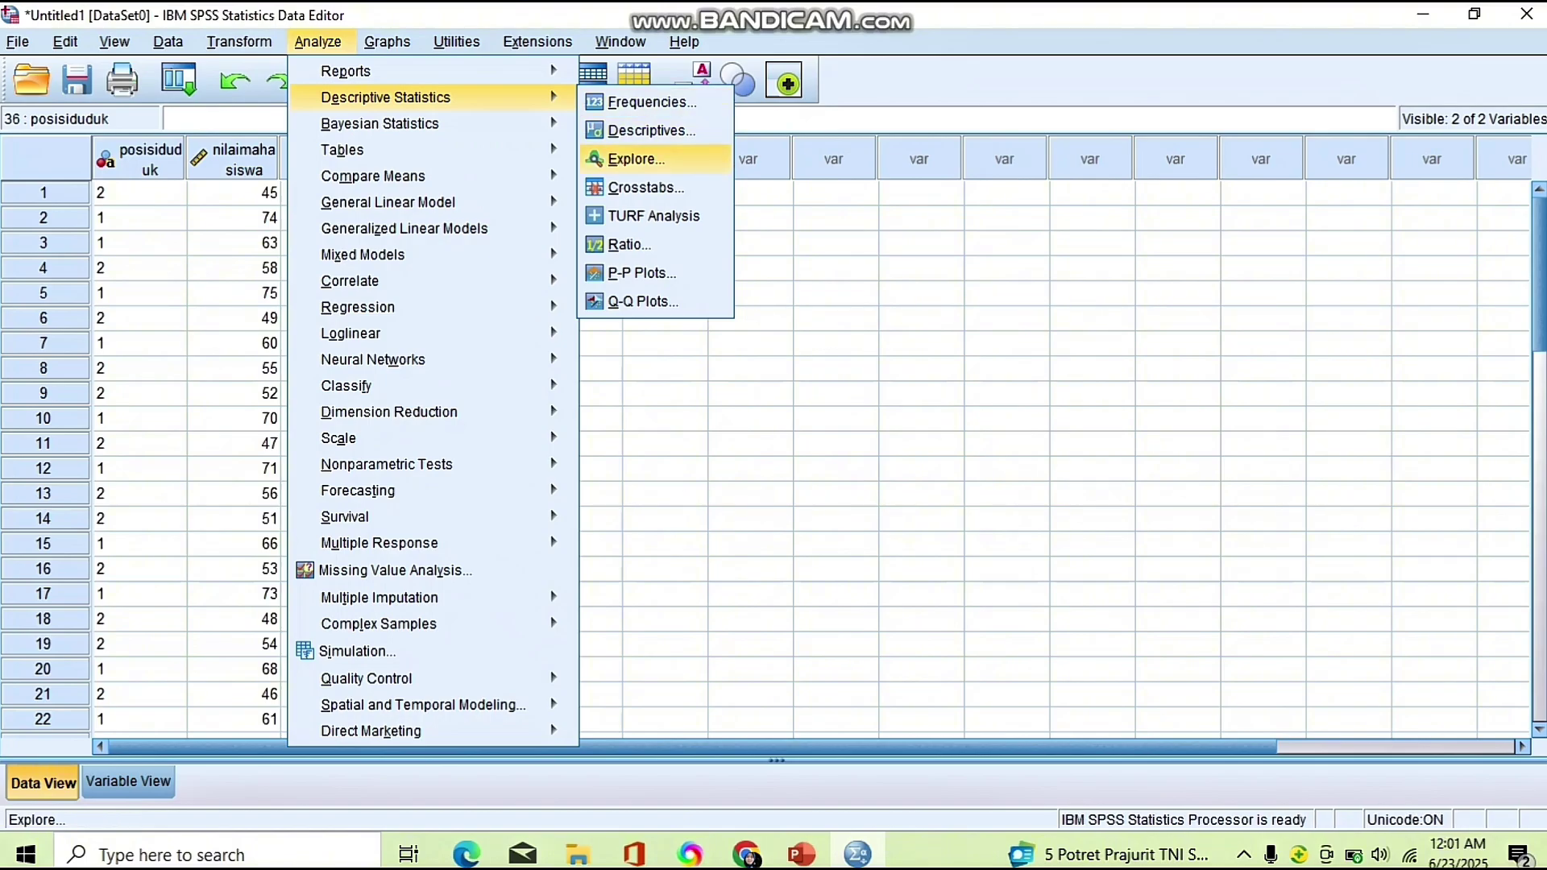
{"action": "left_click", "coordinate": [636, 159]}
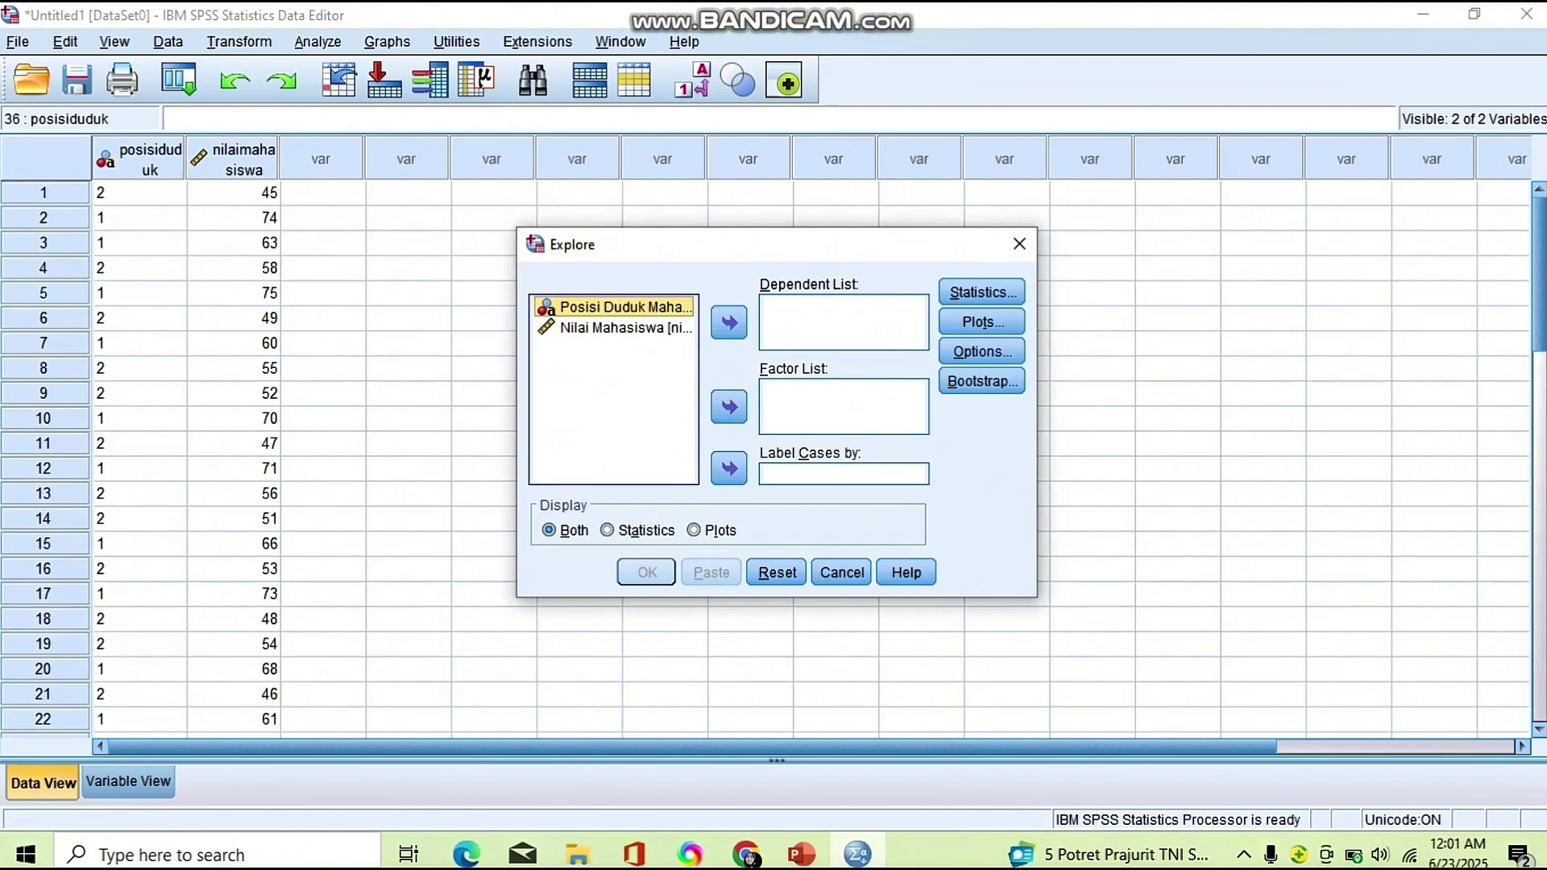
{"action": "left_click", "coordinate": [613, 327]}
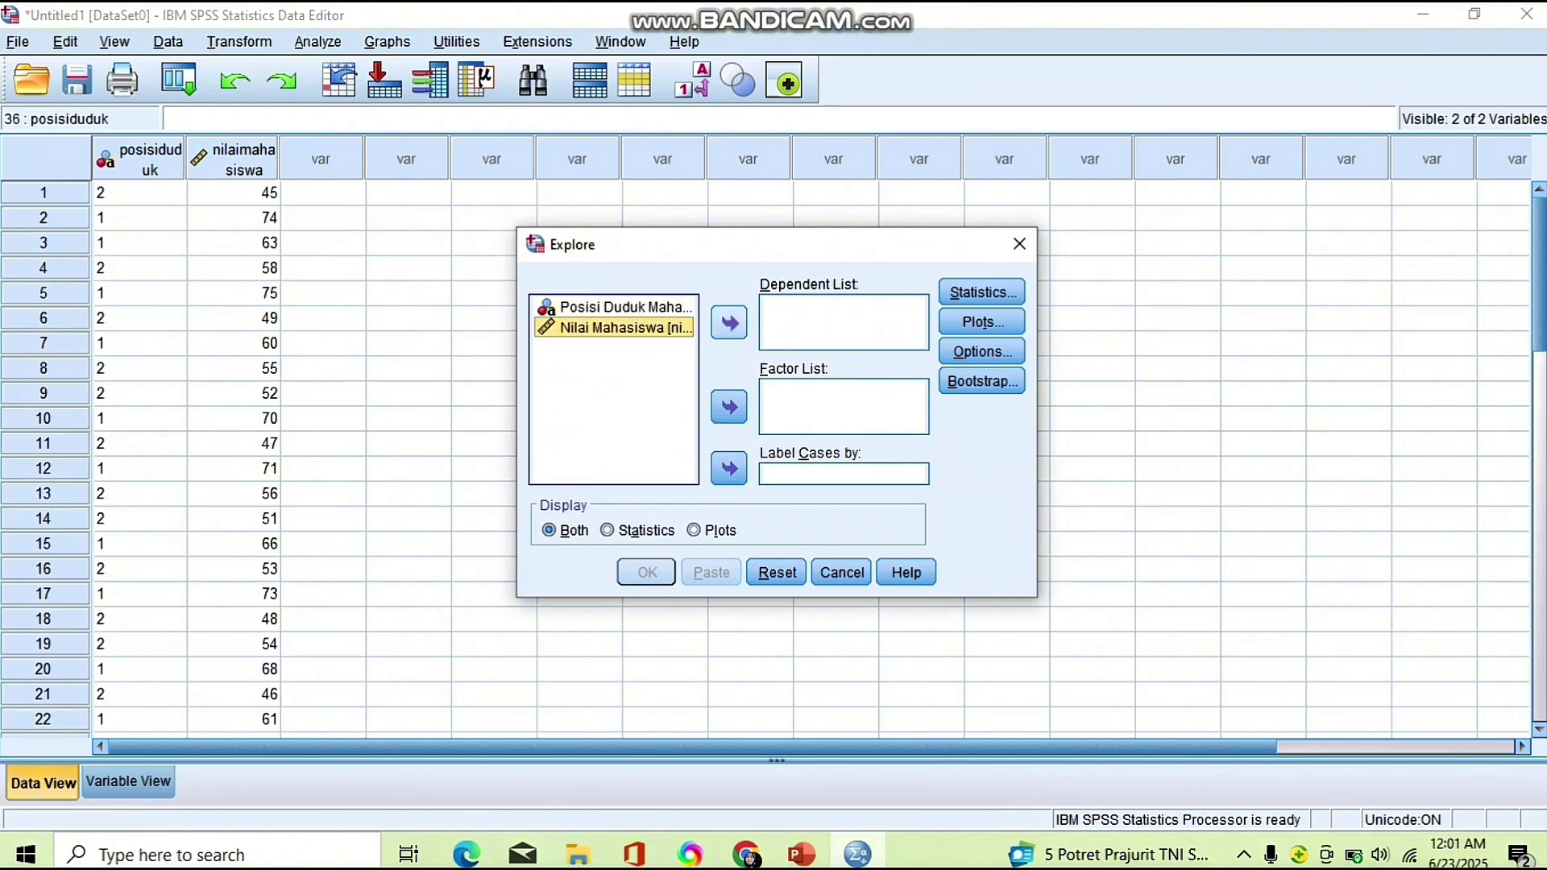
{"action": "left_click", "coordinate": [730, 323]}
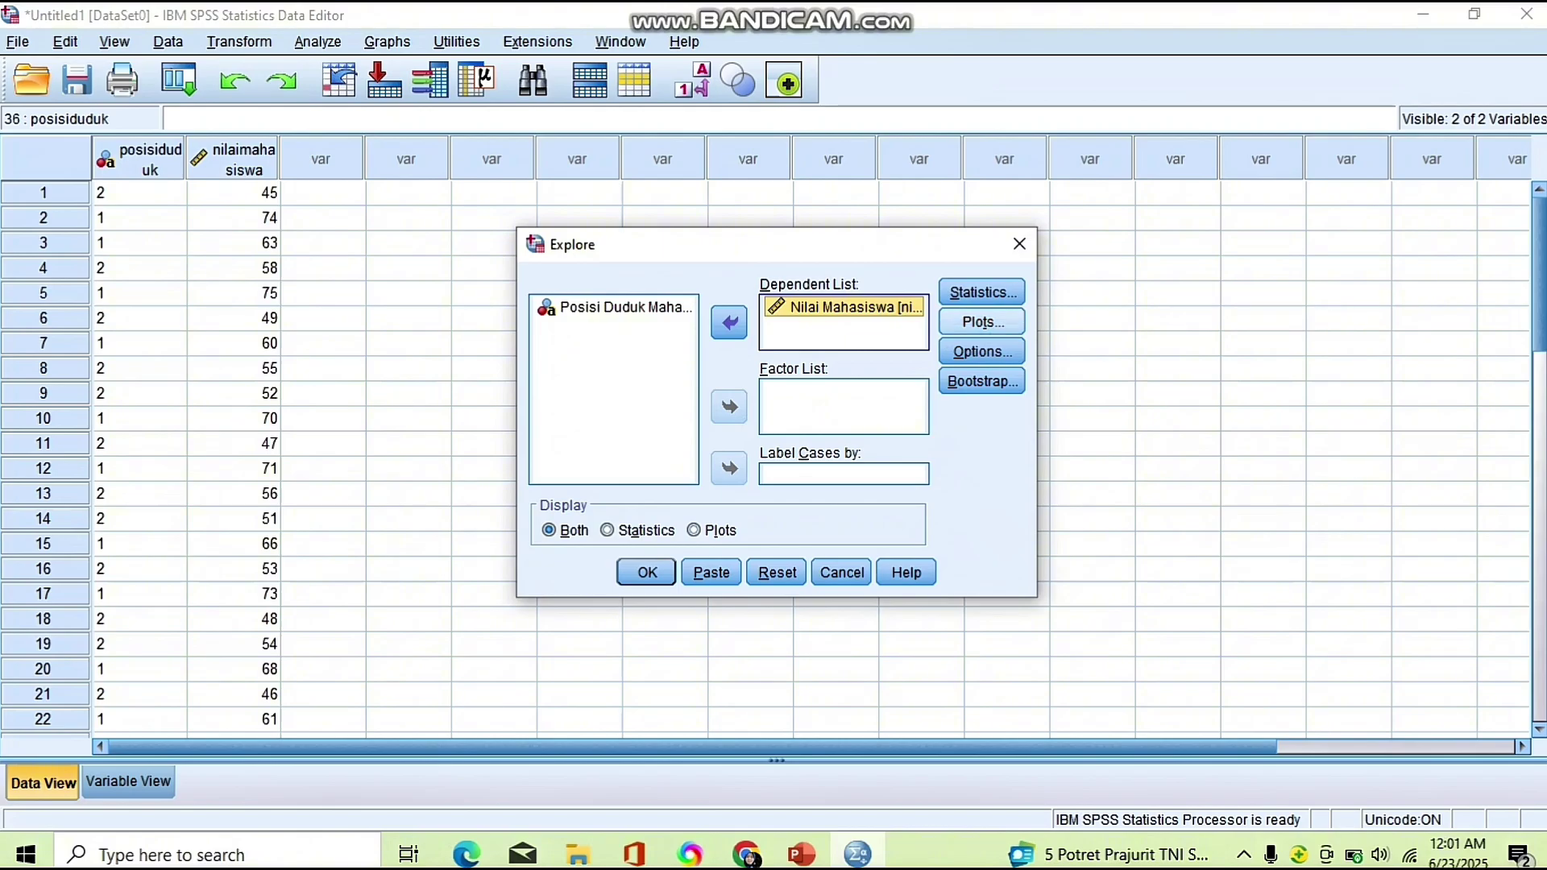
Enable normality plots with tests and the histogram in the Explore plot options, and run the analysis.
{"action": "left_click", "coordinate": [983, 321]}
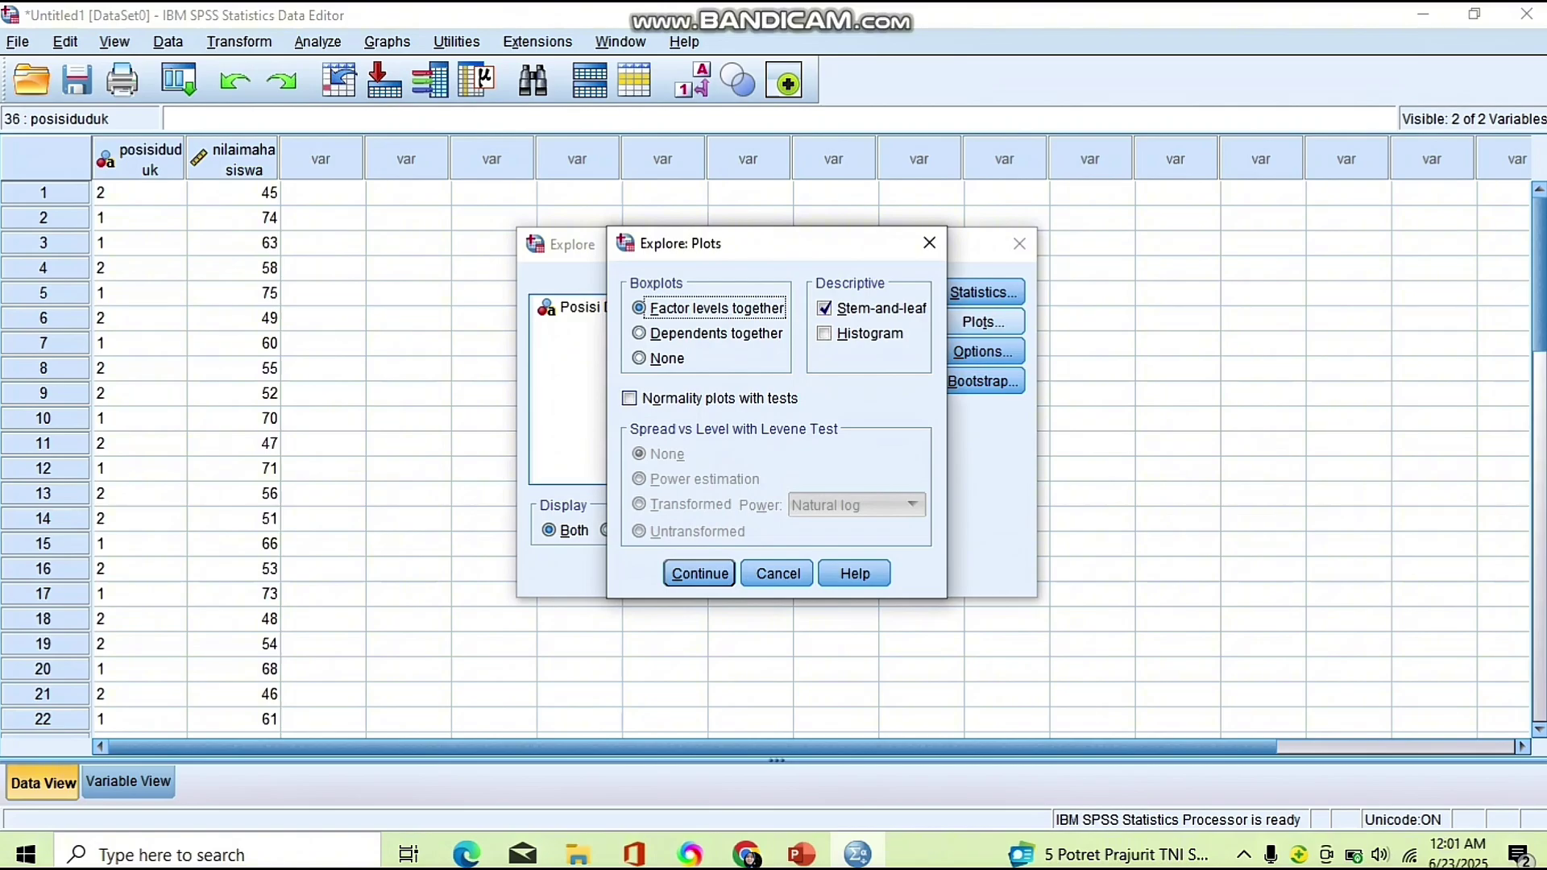
{"action": "left_click", "coordinate": [629, 398]}
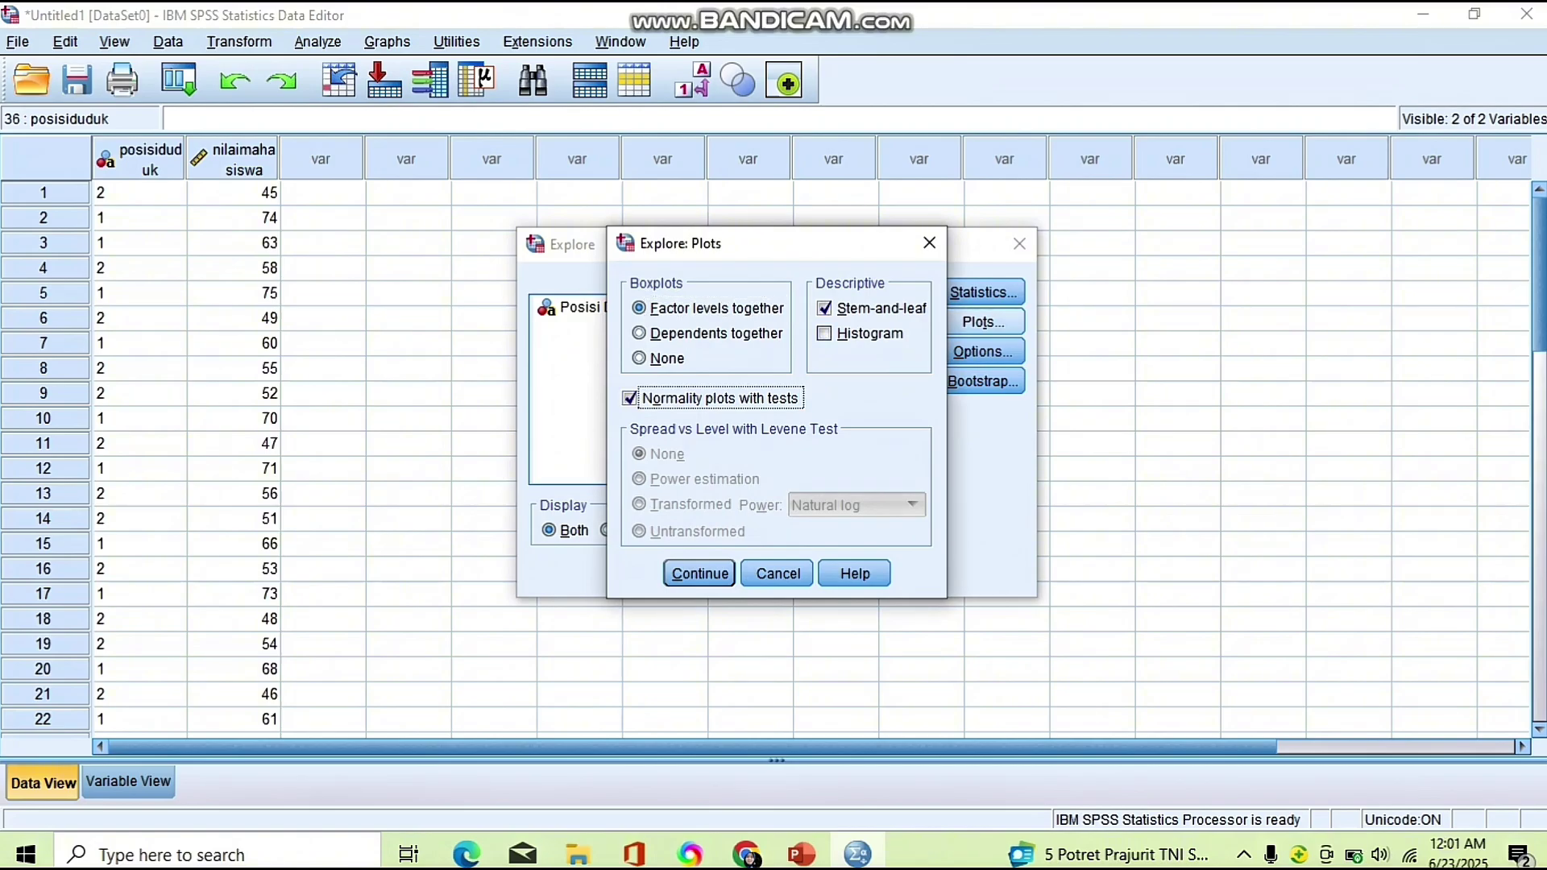
{"action": "left_click", "coordinate": [824, 333]}
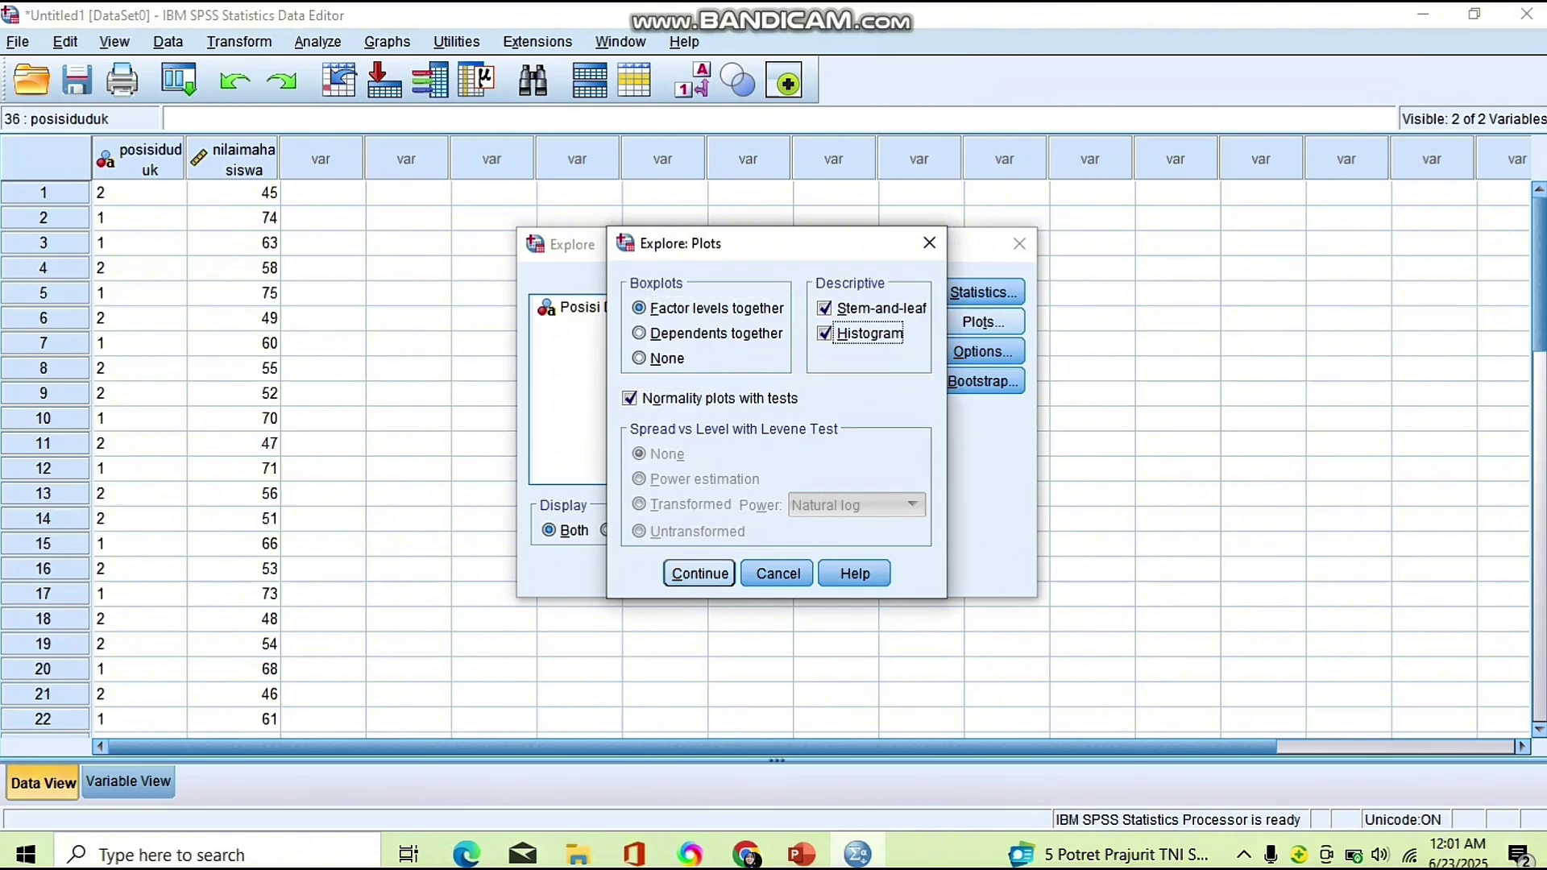
{"action": "left_click", "coordinate": [699, 573]}
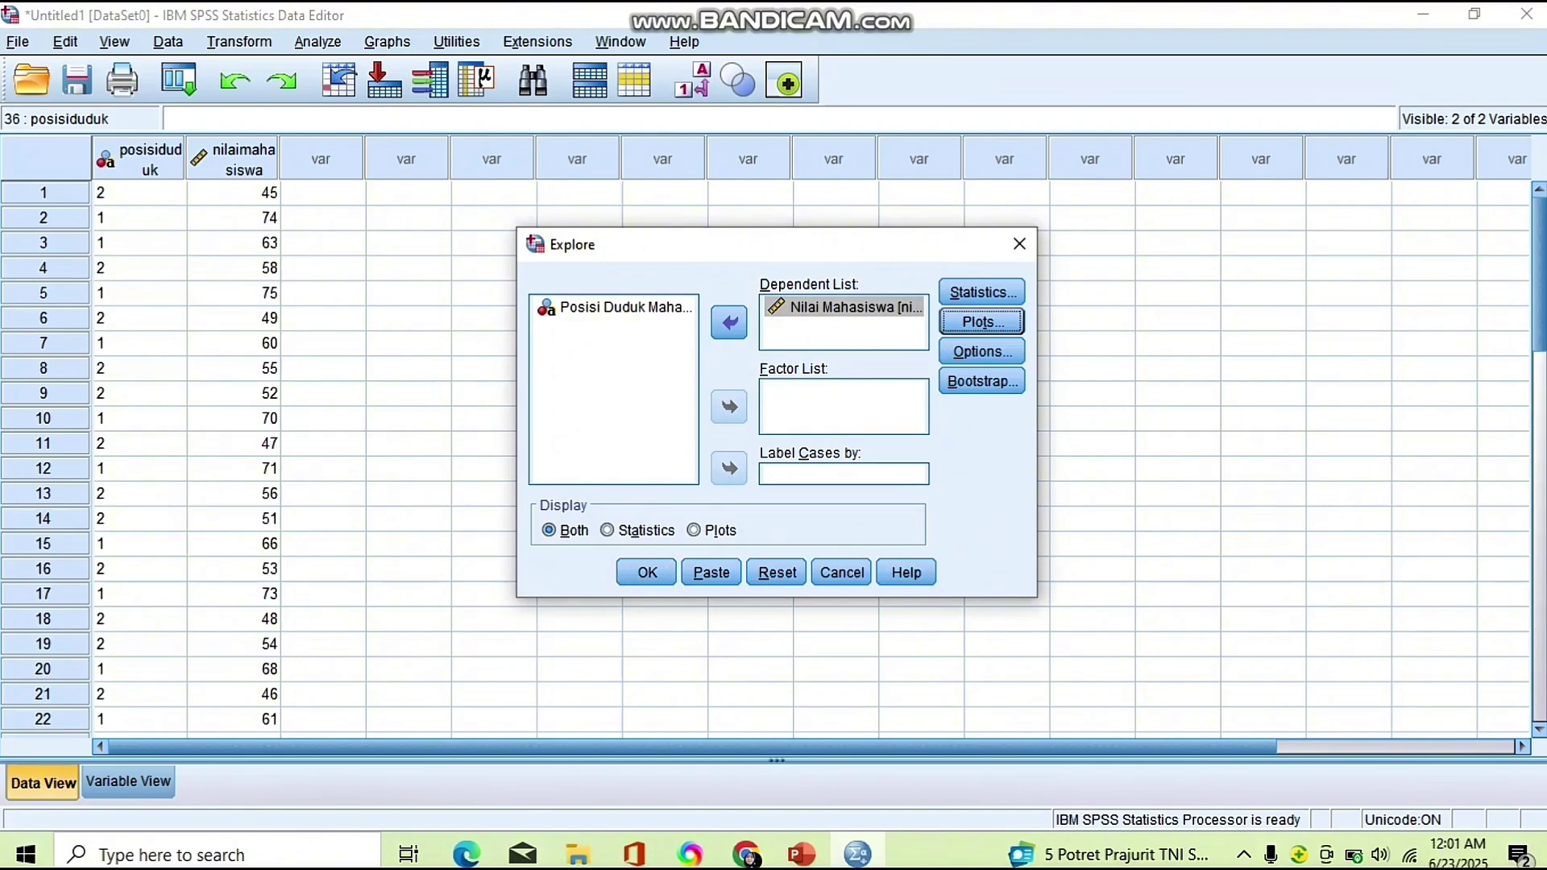
{"action": "left_click", "coordinate": [647, 573]}
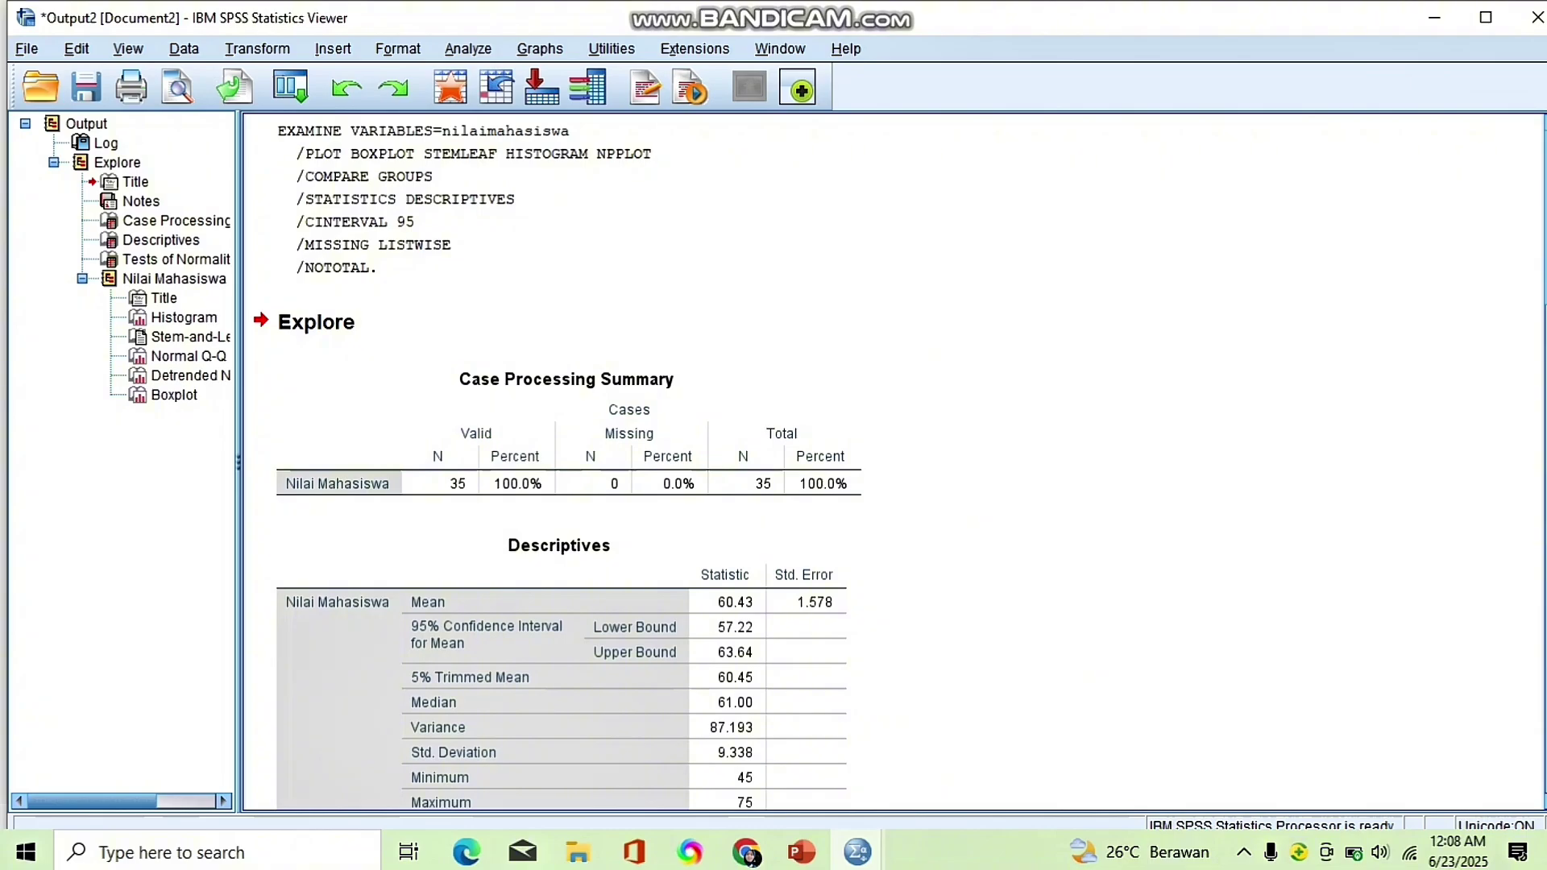
Switch to the PowerPoint presentation and bring up the Klasifikasi slide with the analytic normality criteria.
{"action": "left_click", "coordinate": [802, 852]}
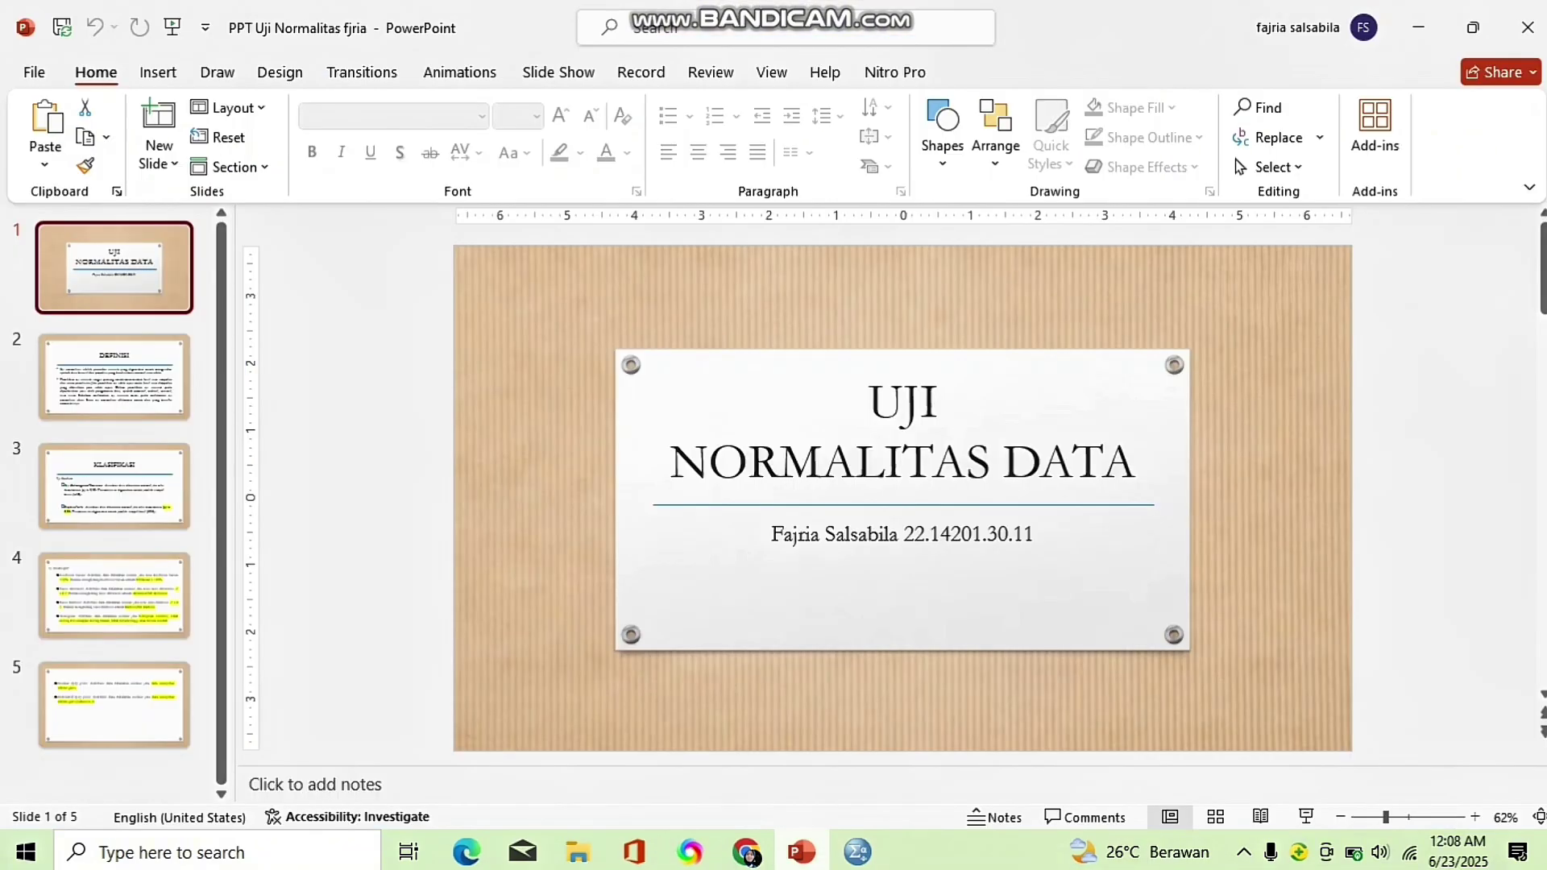
{"action": "key", "text": "Down"}
{"action": "key", "text": "Down"}
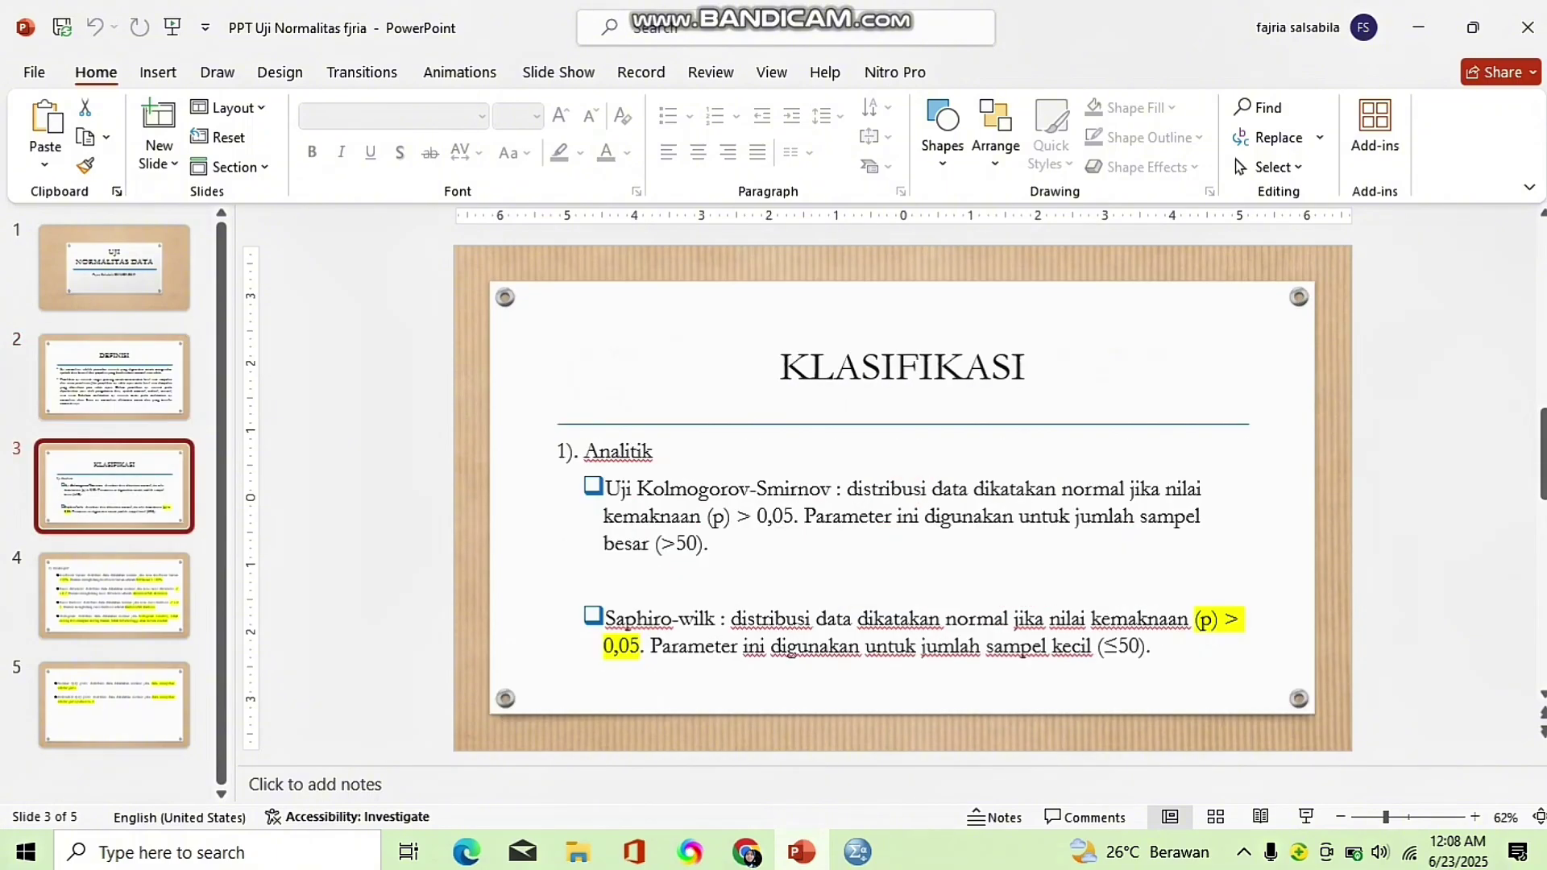
Return to the SPSS output and check the Tests of Normality table against the Klasifikasi slide's Kolmogorov-Smirnov and Shapiro-Wilk criteria.
{"action": "key", "text": "alt+Tab"}
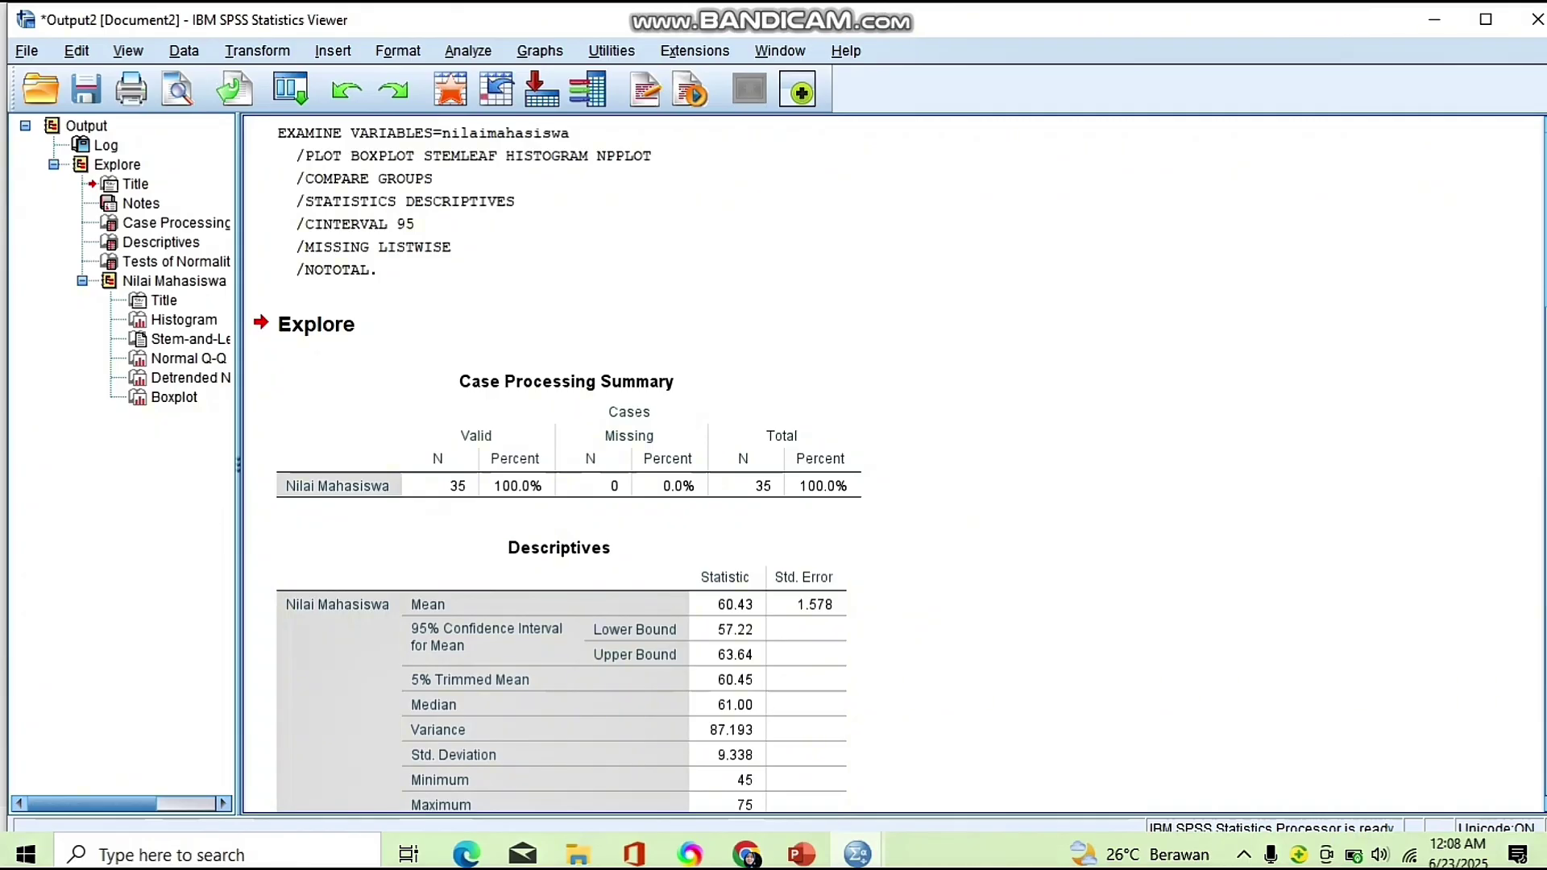
{"action": "scroll", "coordinate": [886, 463], "scroll_direction": "down", "scroll_amount": 5}
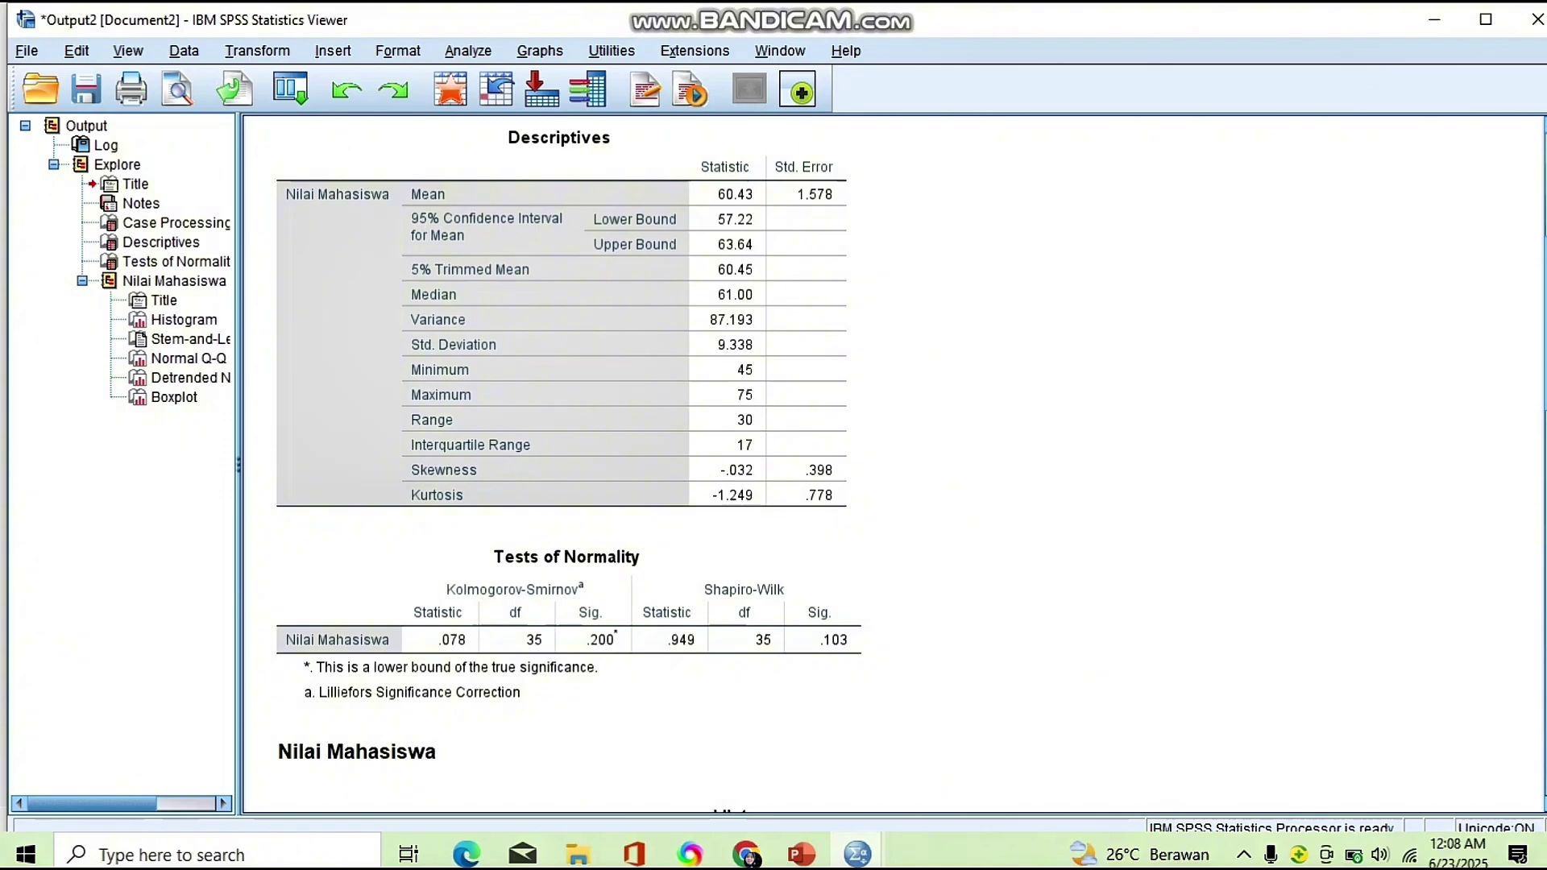
{"action": "left_click", "coordinate": [564, 597]}
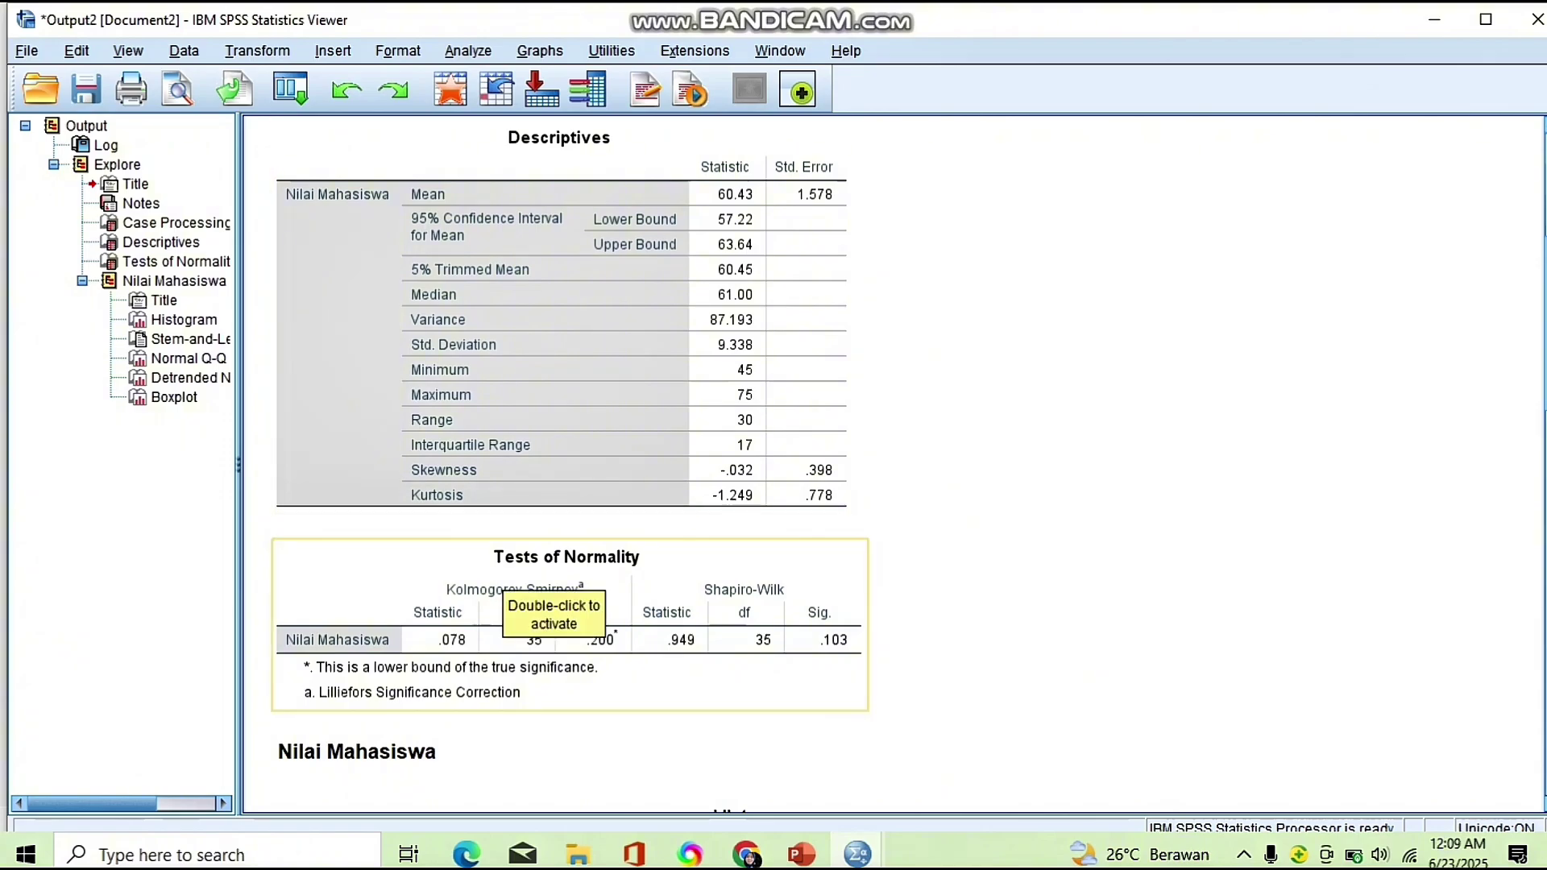
{"action": "key", "text": "Escape"}
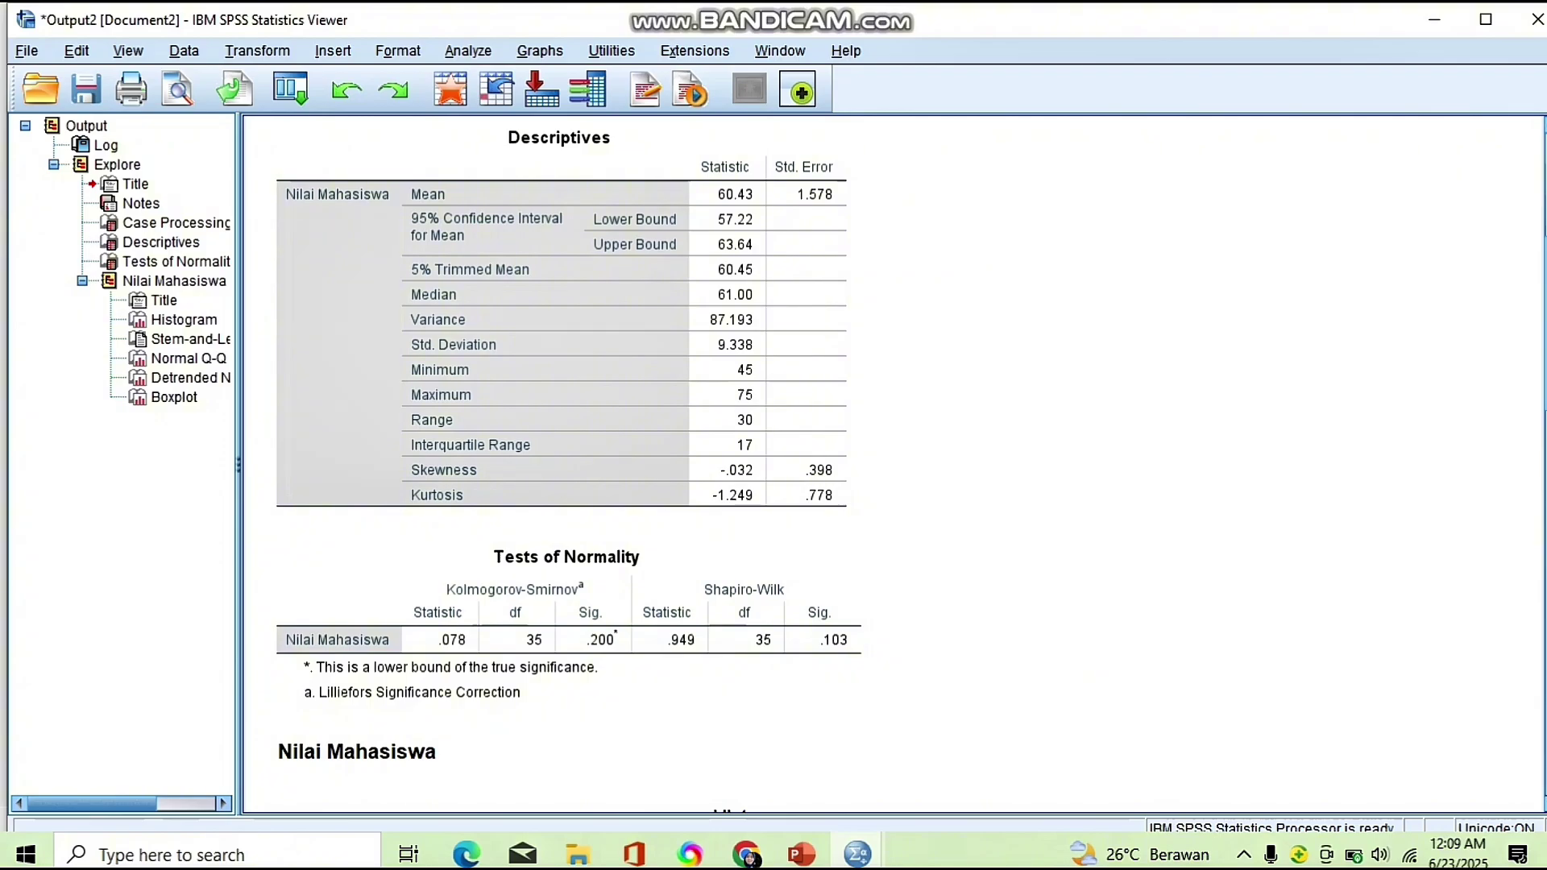
{"action": "key", "text": "alt+Tab"}
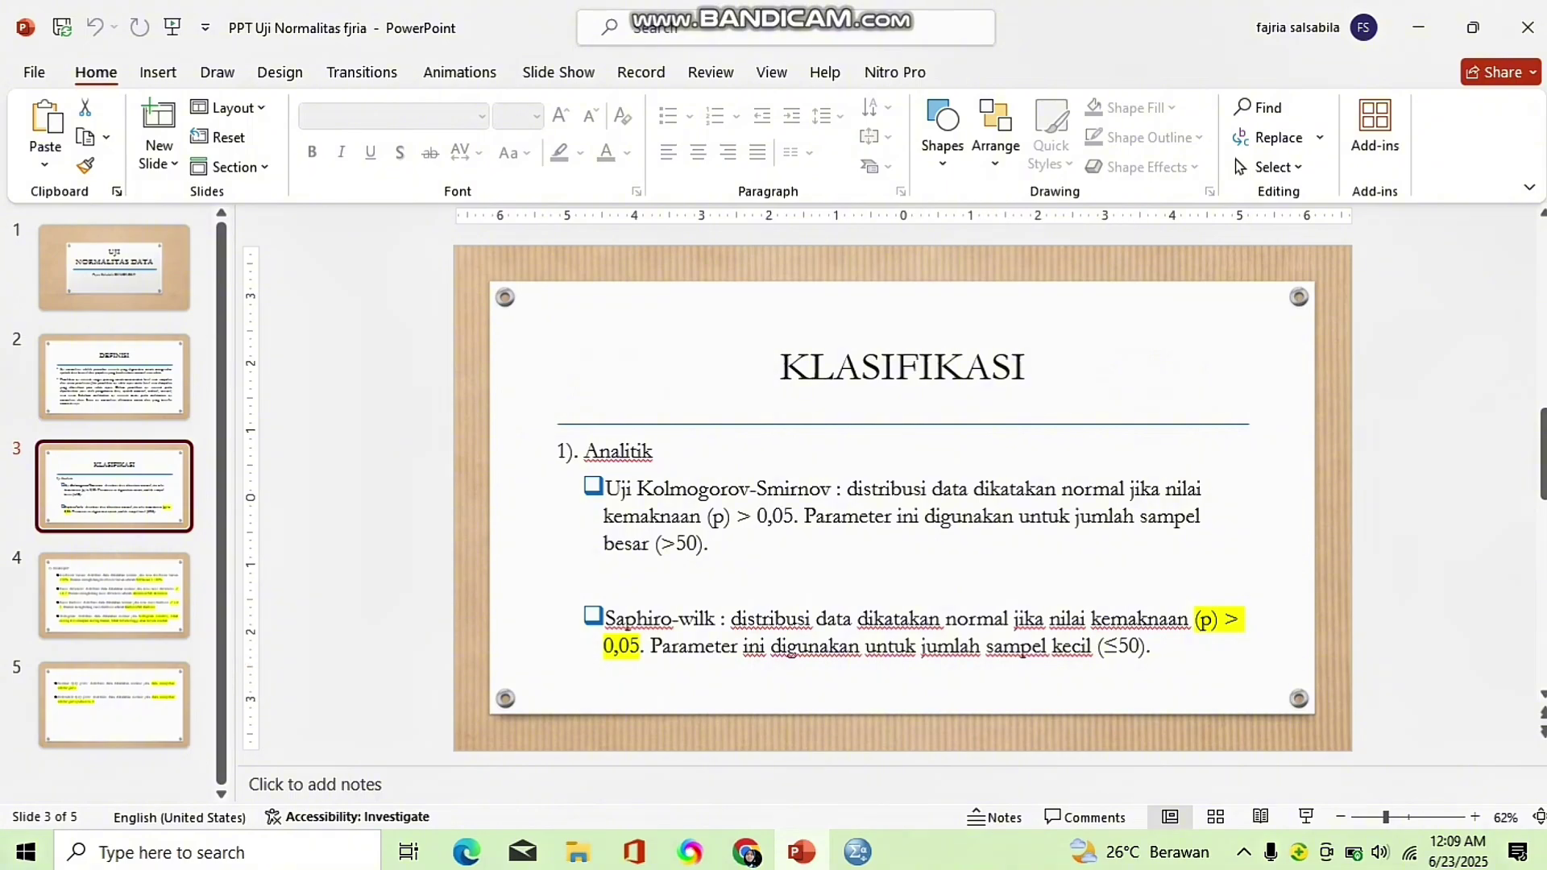
{"action": "mouse_move", "coordinate": [857, 852]}
{"action": "left_click", "coordinate": [979, 758]}
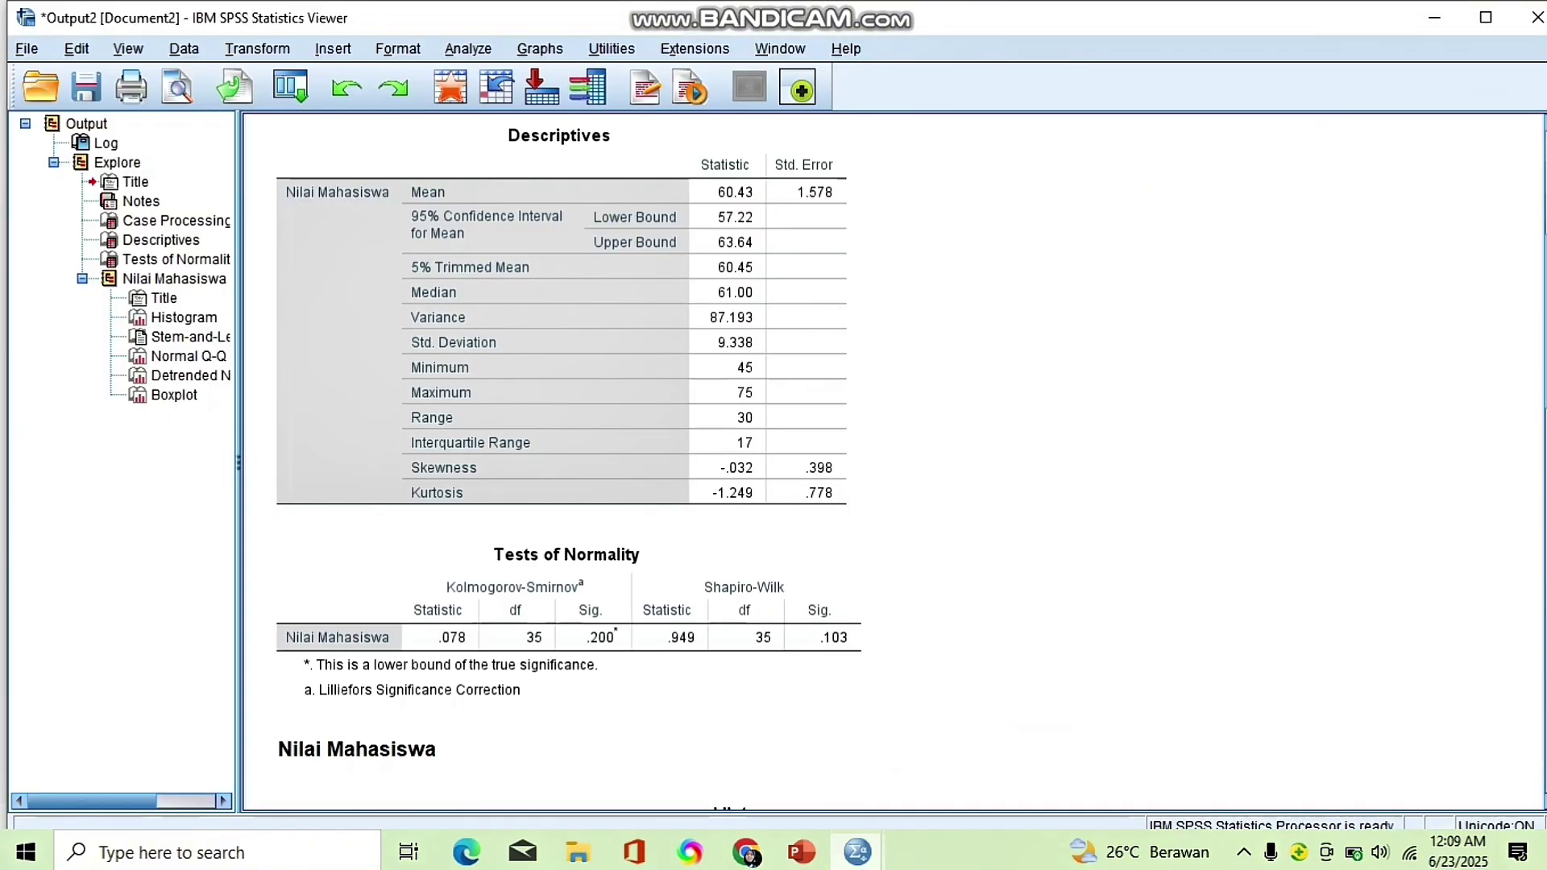
{"action": "left_click", "coordinate": [569, 612]}
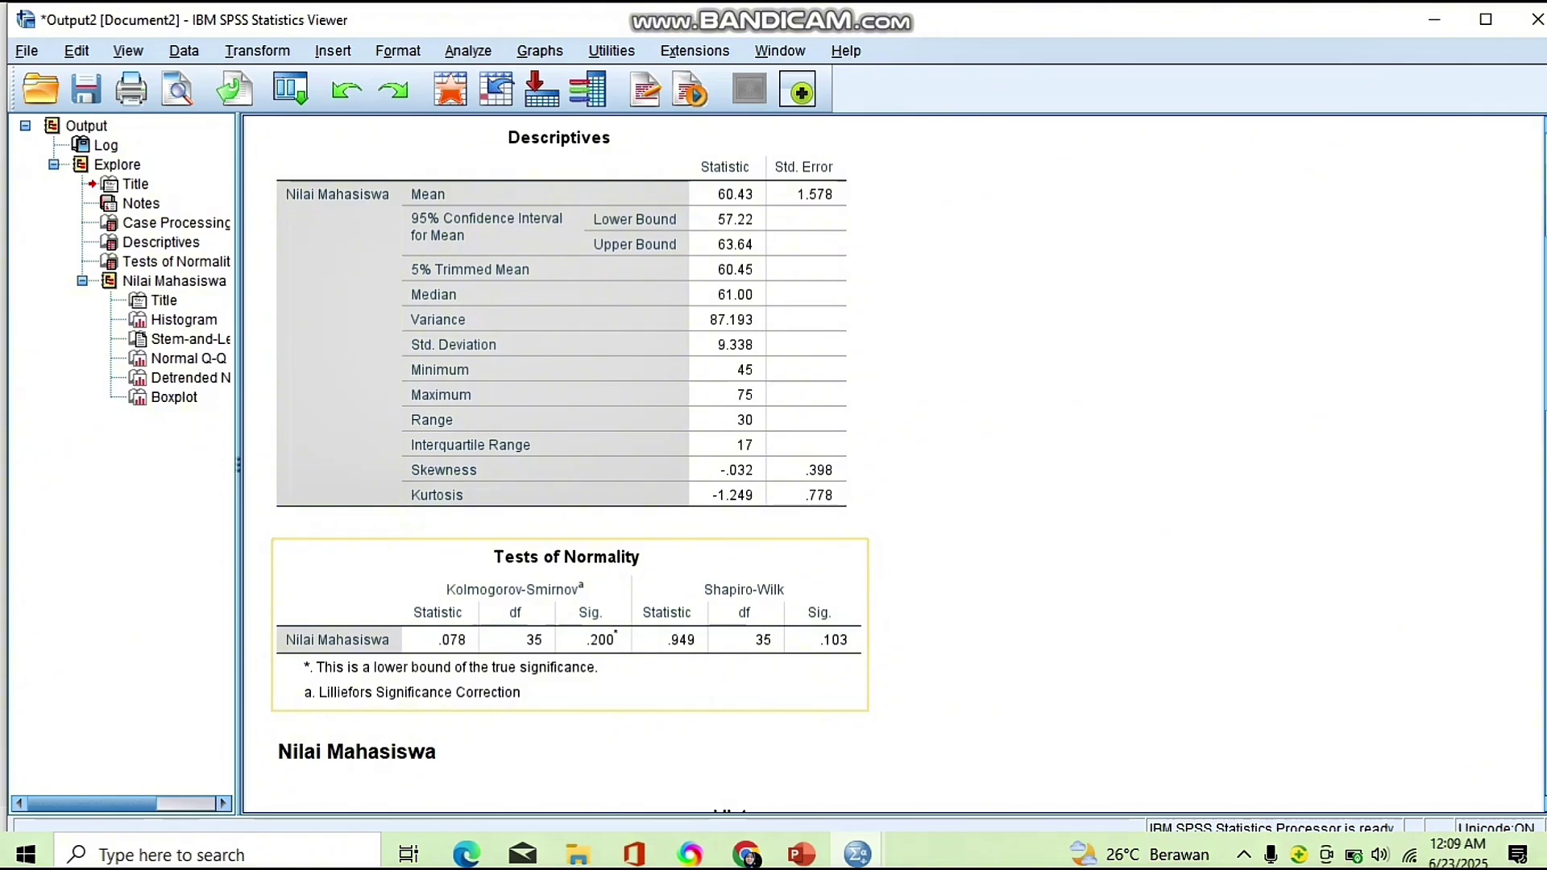
Narrow the SPSS output outline so the full Descriptives table, including Std. Error, can be read beside the Deskriptif slide.
{"action": "scroll", "coordinate": [564, 580], "scroll_direction": "up", "scroll_amount": 3}
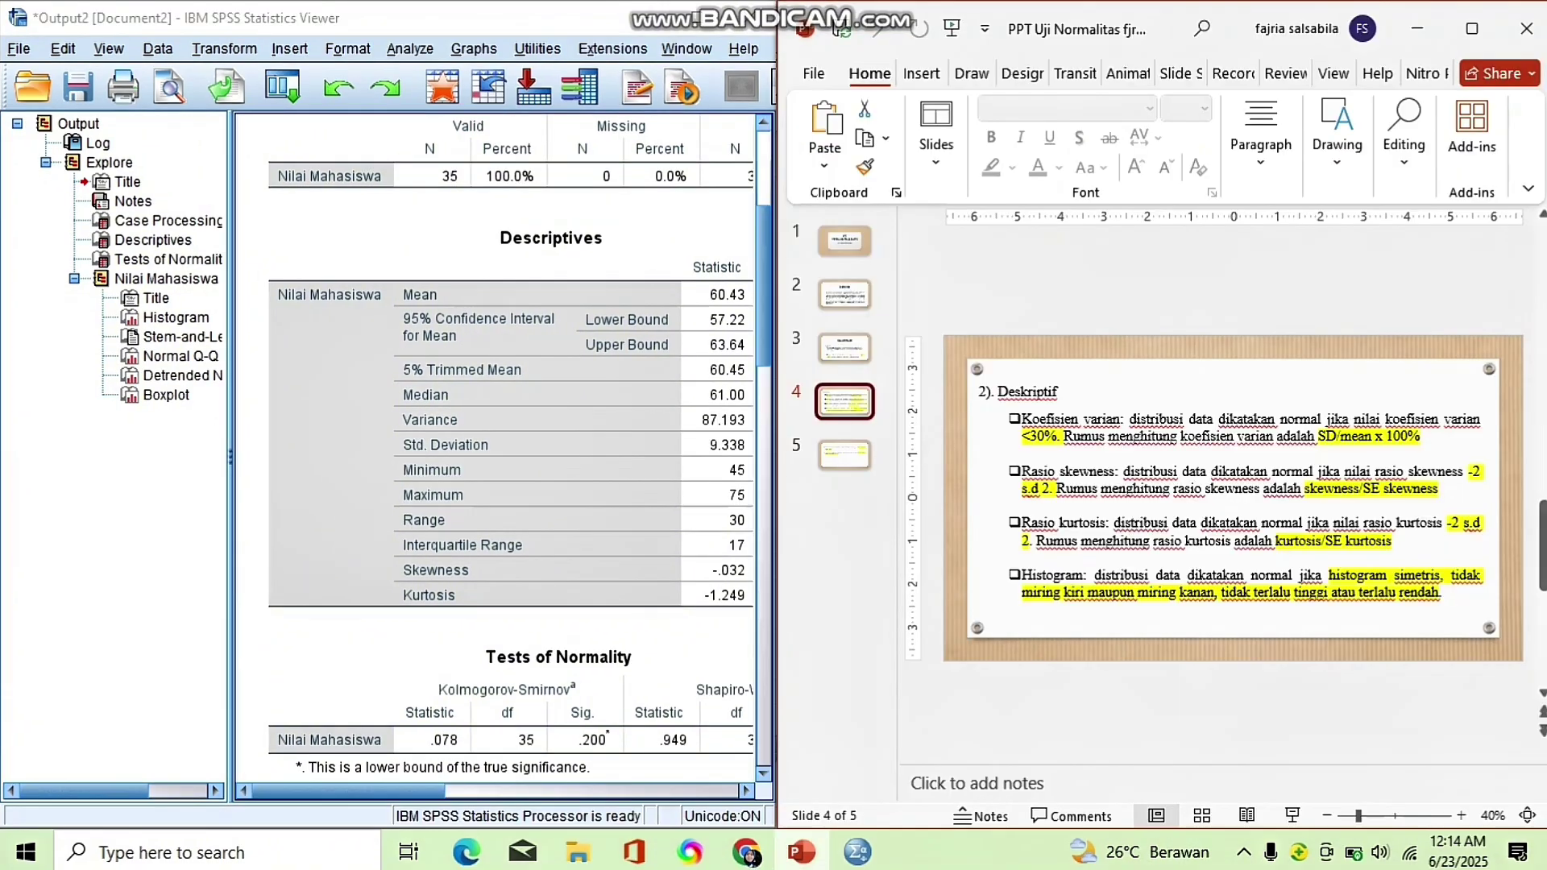
{"action": "left_click", "coordinate": [695, 18]}
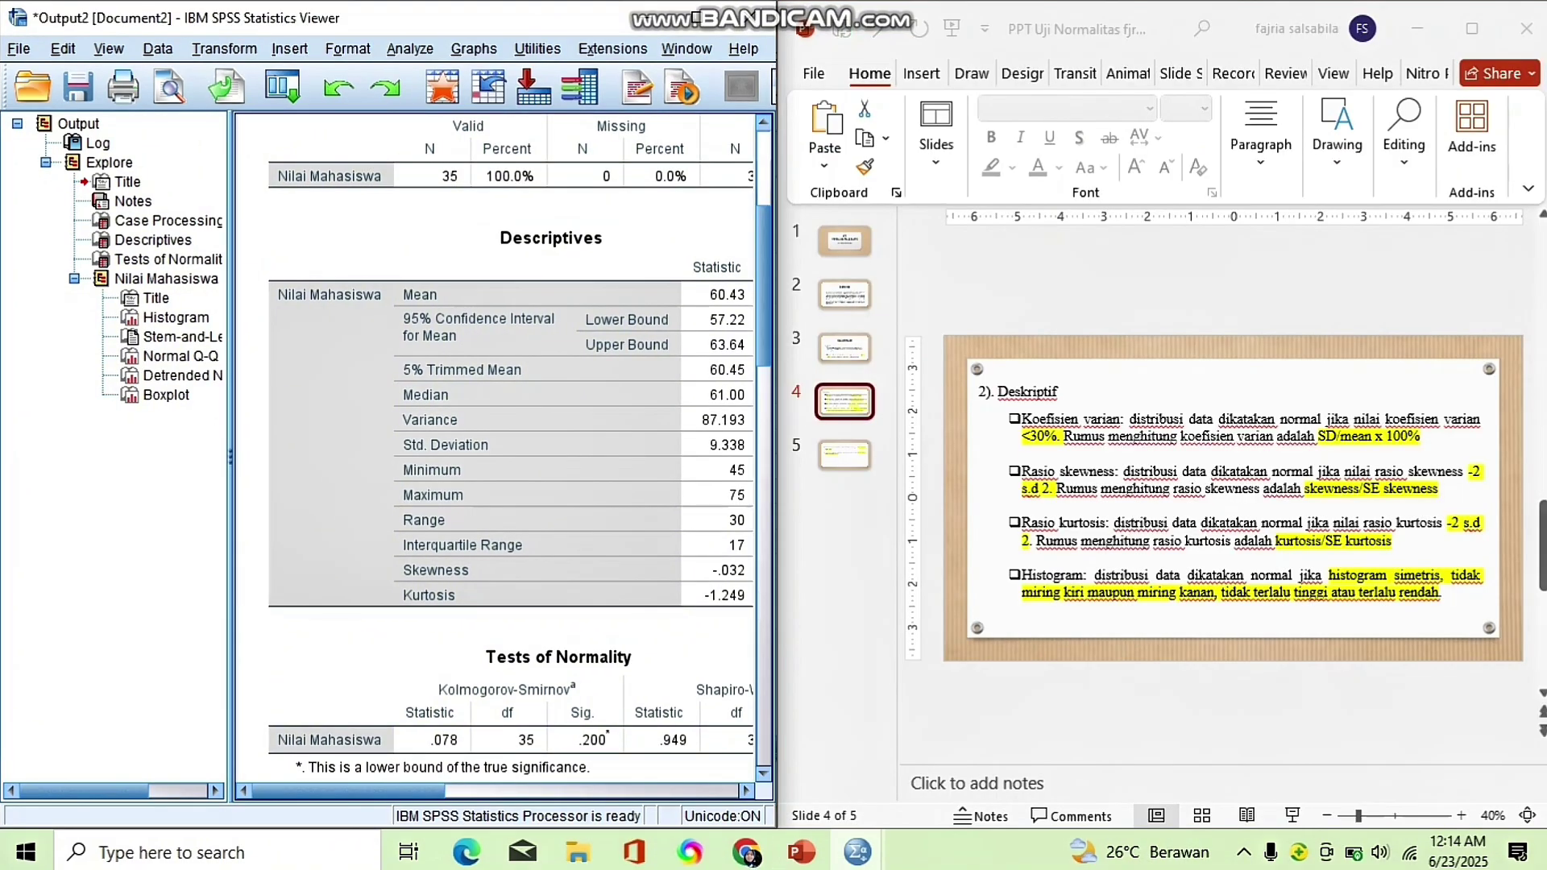
{"action": "left_click_drag", "start_coordinate": [231, 457], "coordinate": [99, 457]}
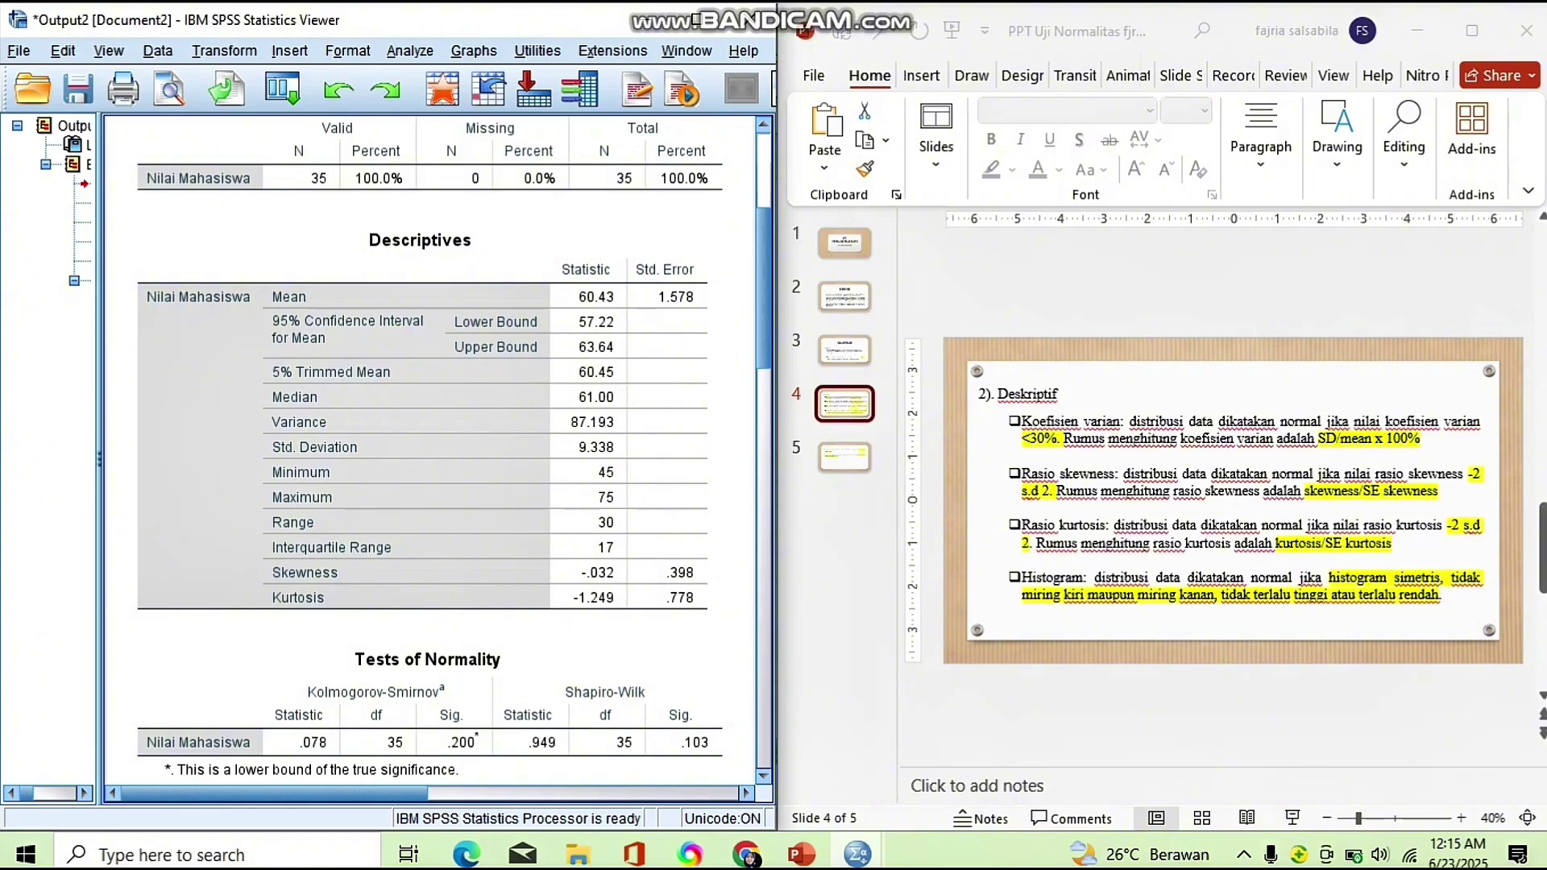
{"action": "left_click", "coordinate": [420, 240]}
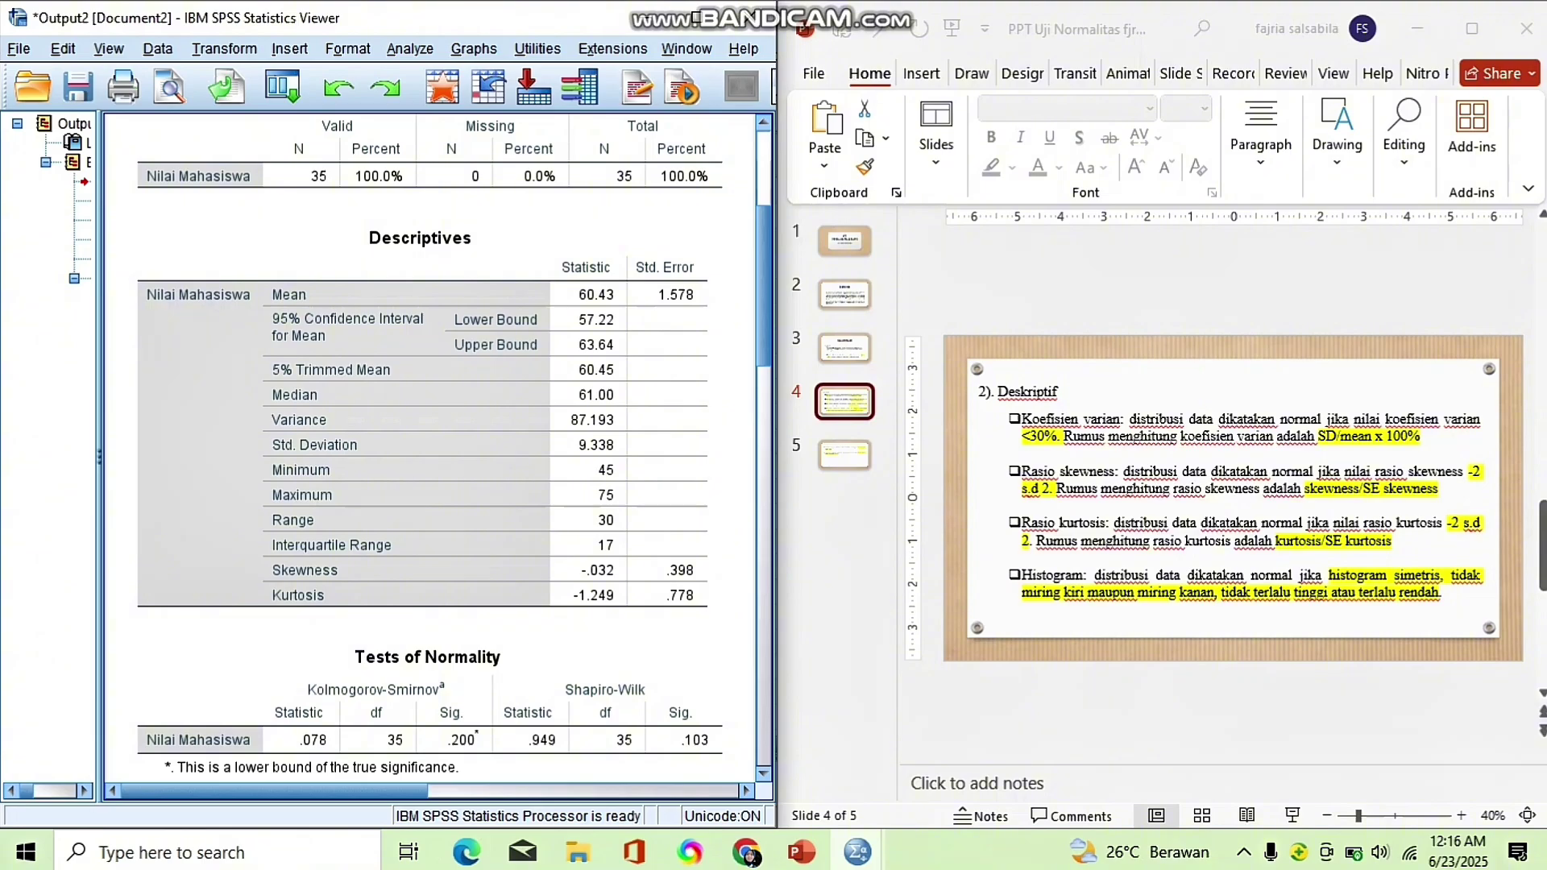
{"action": "left_click", "coordinate": [652, 473]}
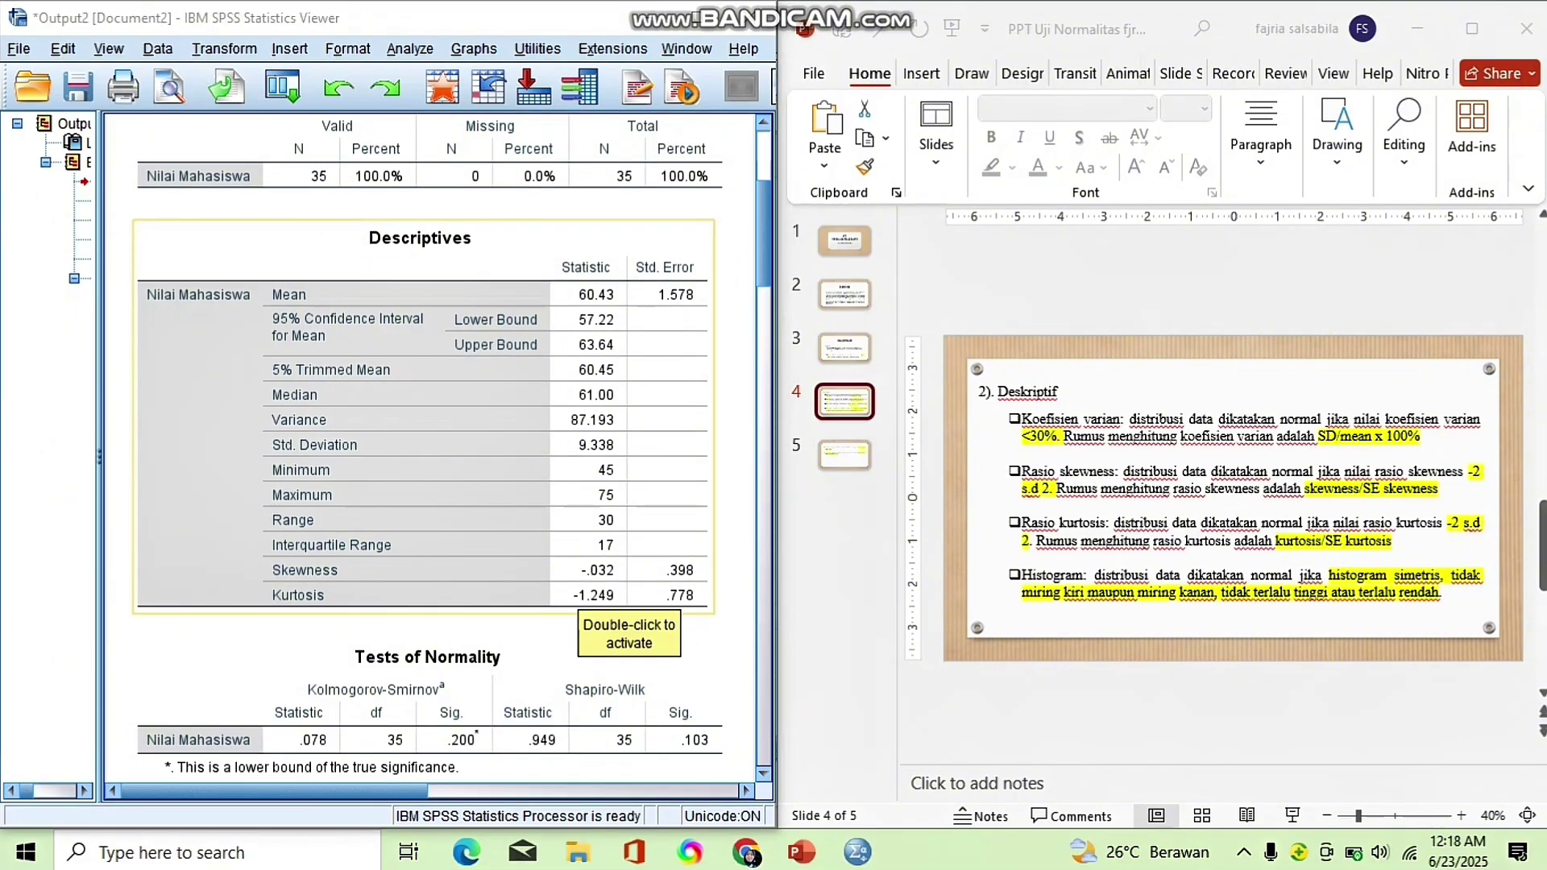
Calculate the skewness ratio in the calculator by dividing -0,032 by its standard error of 0,398.
{"action": "left_click", "coordinate": [1420, 577]}
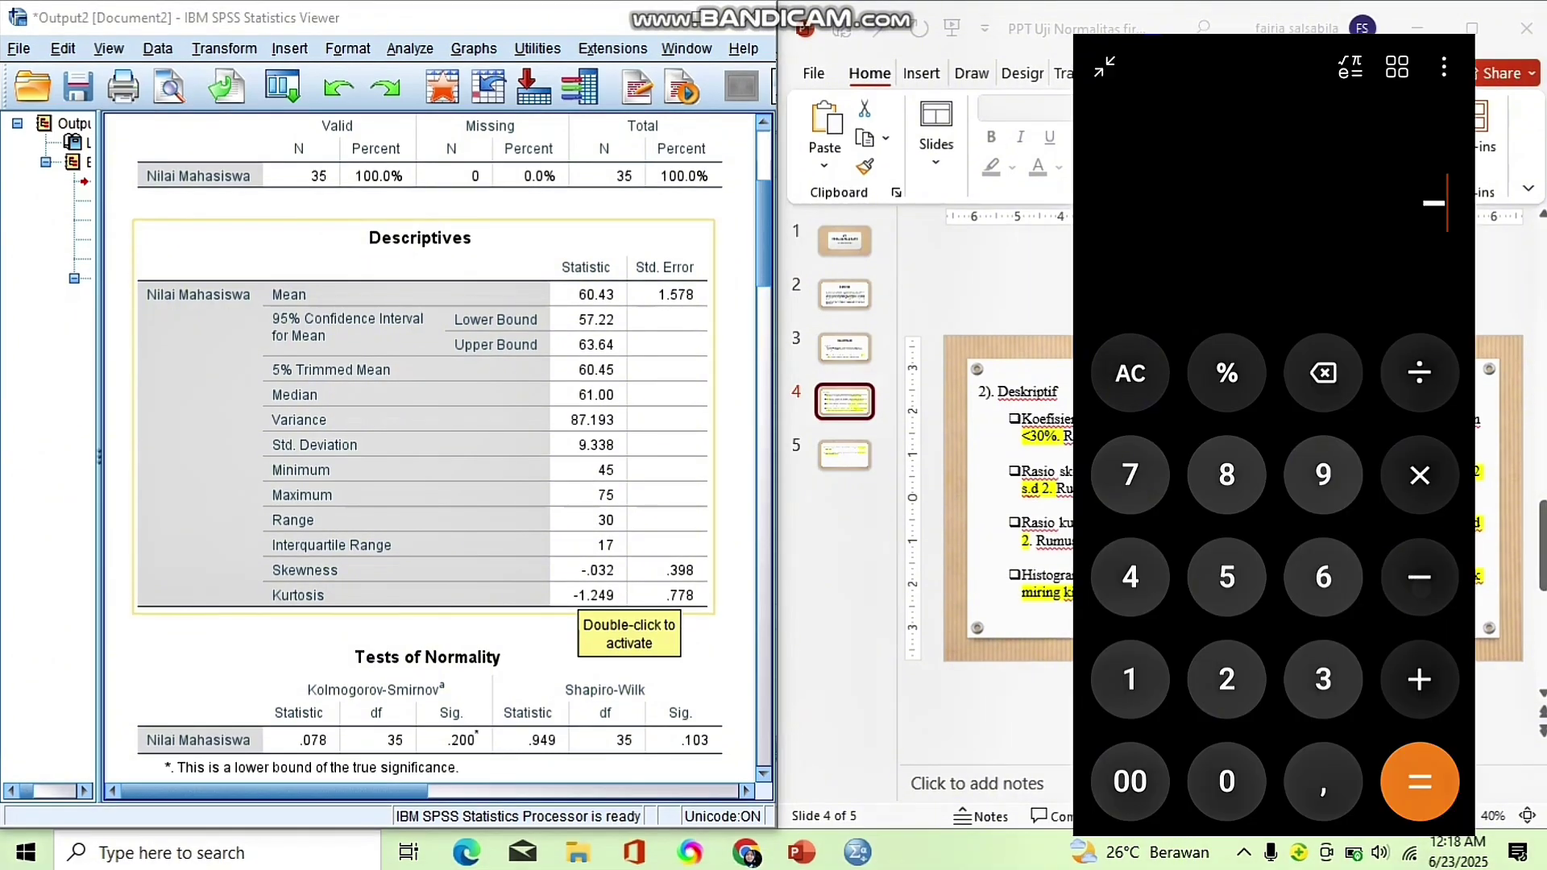
{"action": "left_click", "coordinate": [1229, 782]}
{"action": "left_click", "coordinate": [1323, 782]}
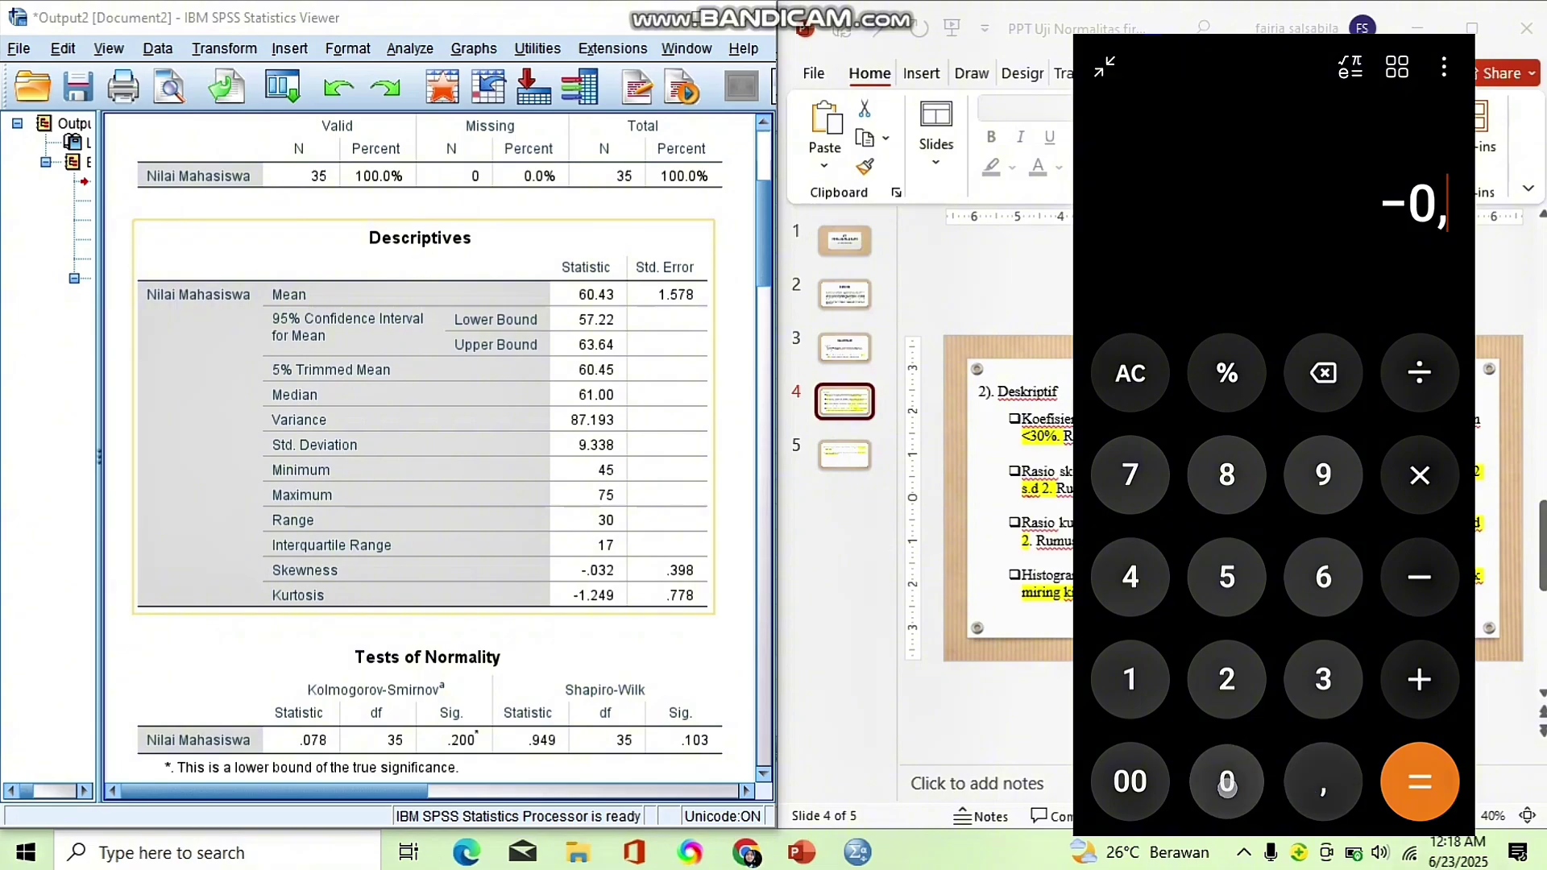
{"action": "left_click", "coordinate": [1226, 782]}
{"action": "left_click", "coordinate": [1324, 679]}
{"action": "left_click", "coordinate": [1226, 678]}
{"action": "left_click", "coordinate": [1420, 372]}
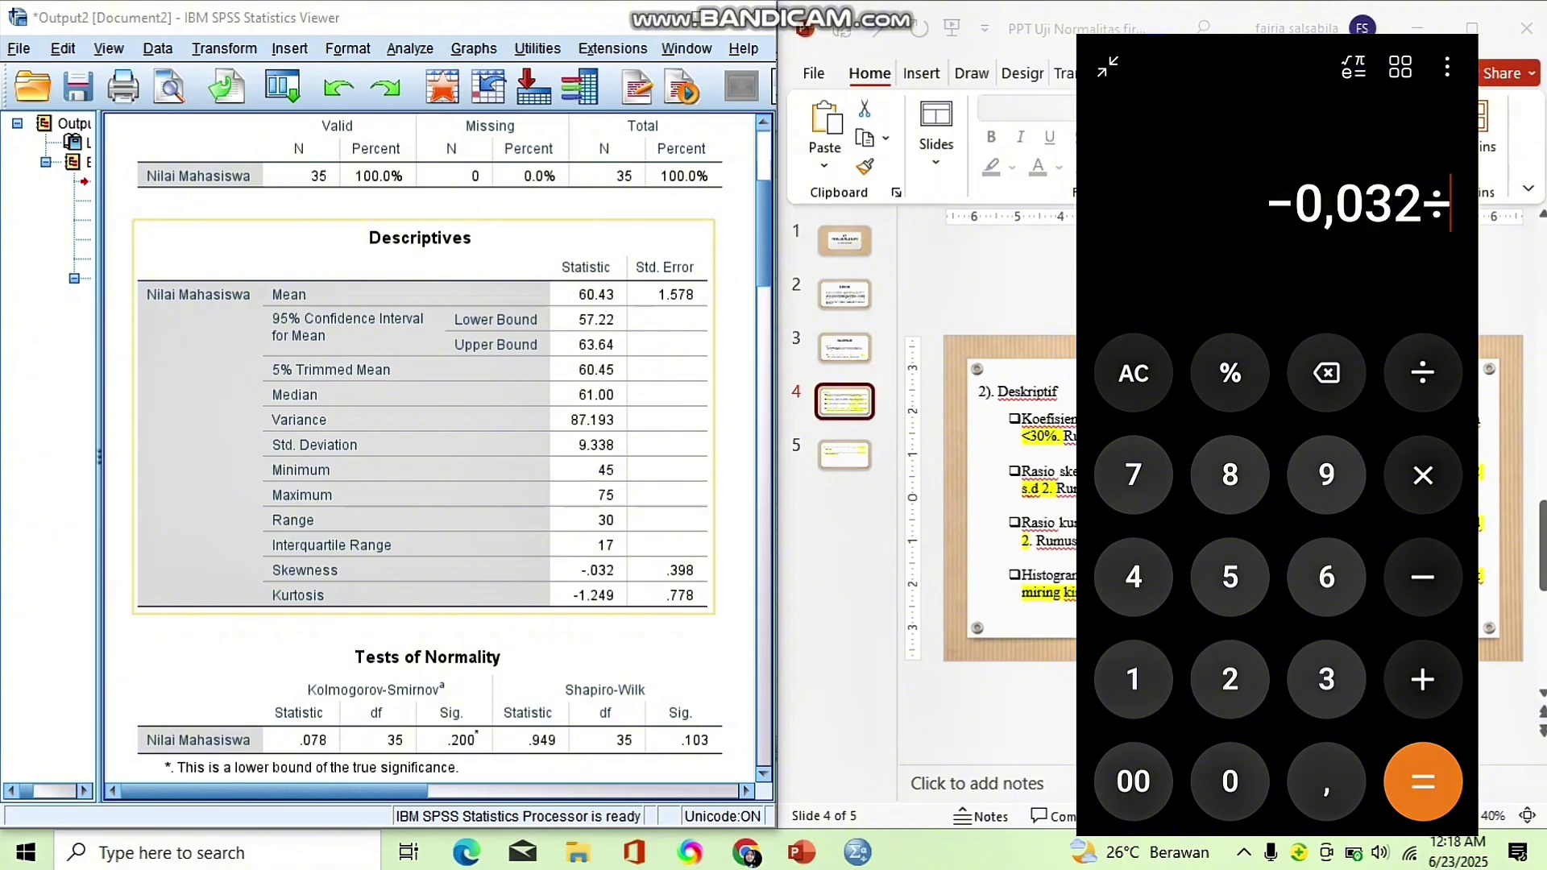
{"action": "left_click", "coordinate": [1230, 782]}
{"action": "left_click", "coordinate": [1327, 781]}
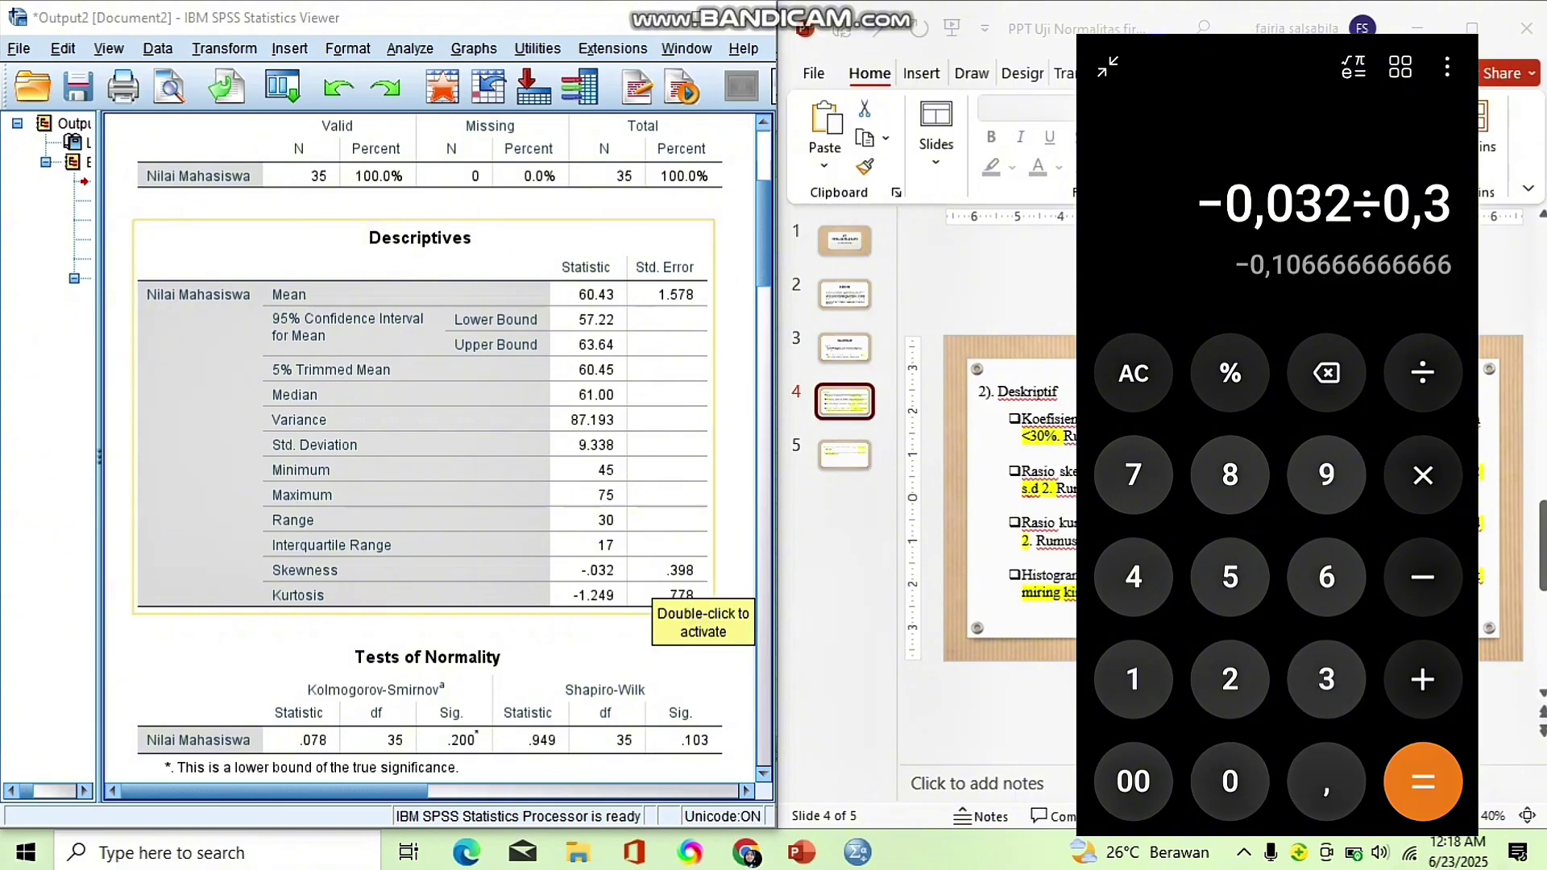
{"action": "type", "text": "98"}
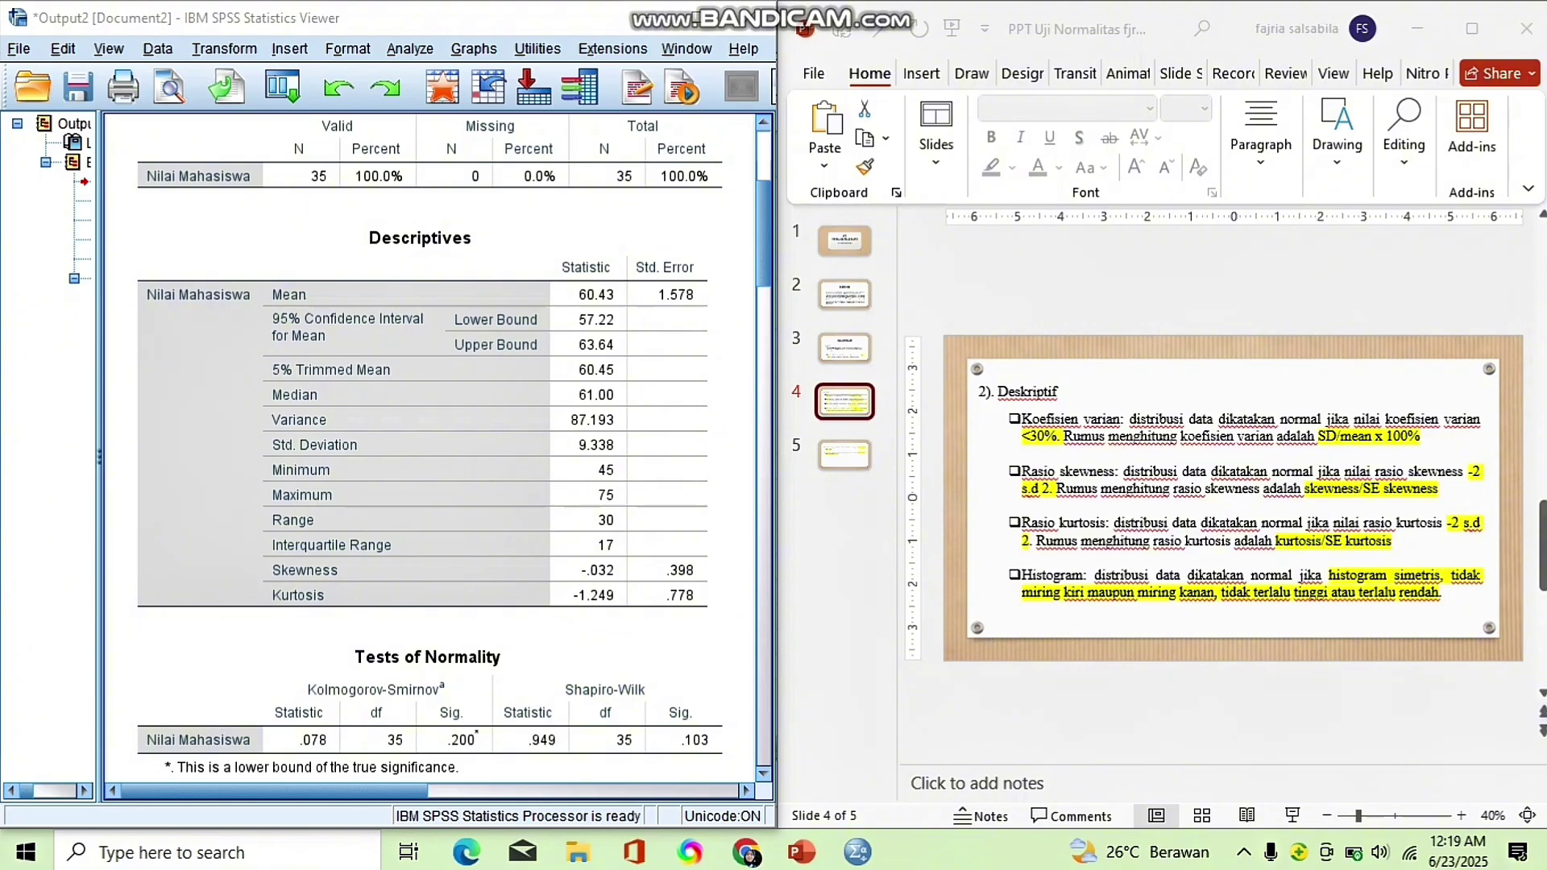
Calculate the kurtosis ratio in the calculator by dividing -1,249 by its standard error of 0,778.
{"action": "left_click", "coordinate": [420, 362]}
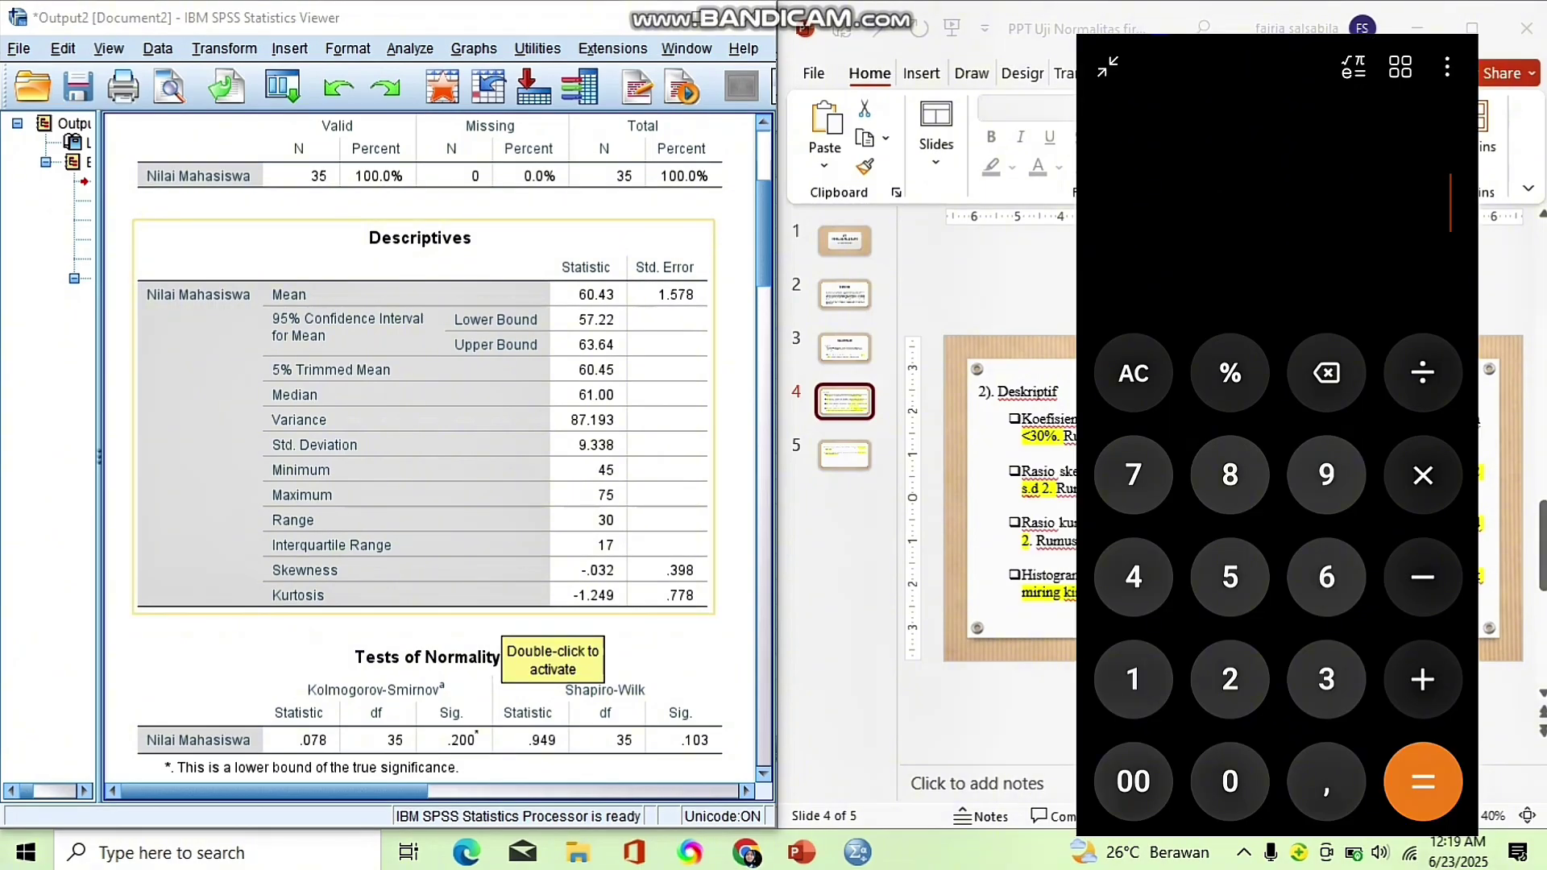
{"action": "key", "text": "minus"}
{"action": "type", "text": "1,"}
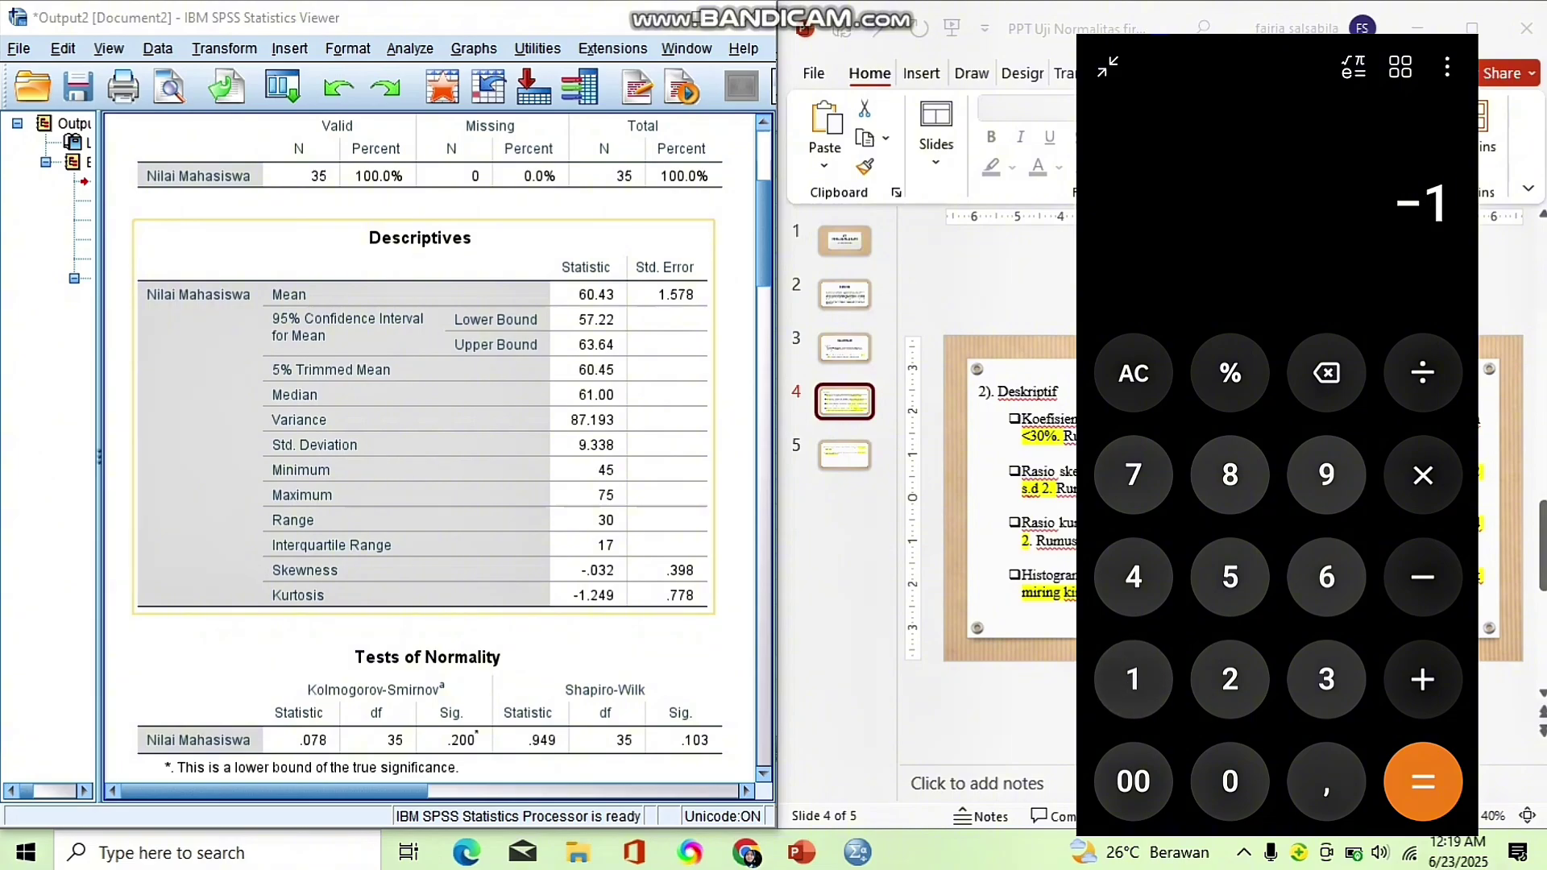
{"action": "type", "text": "249"}
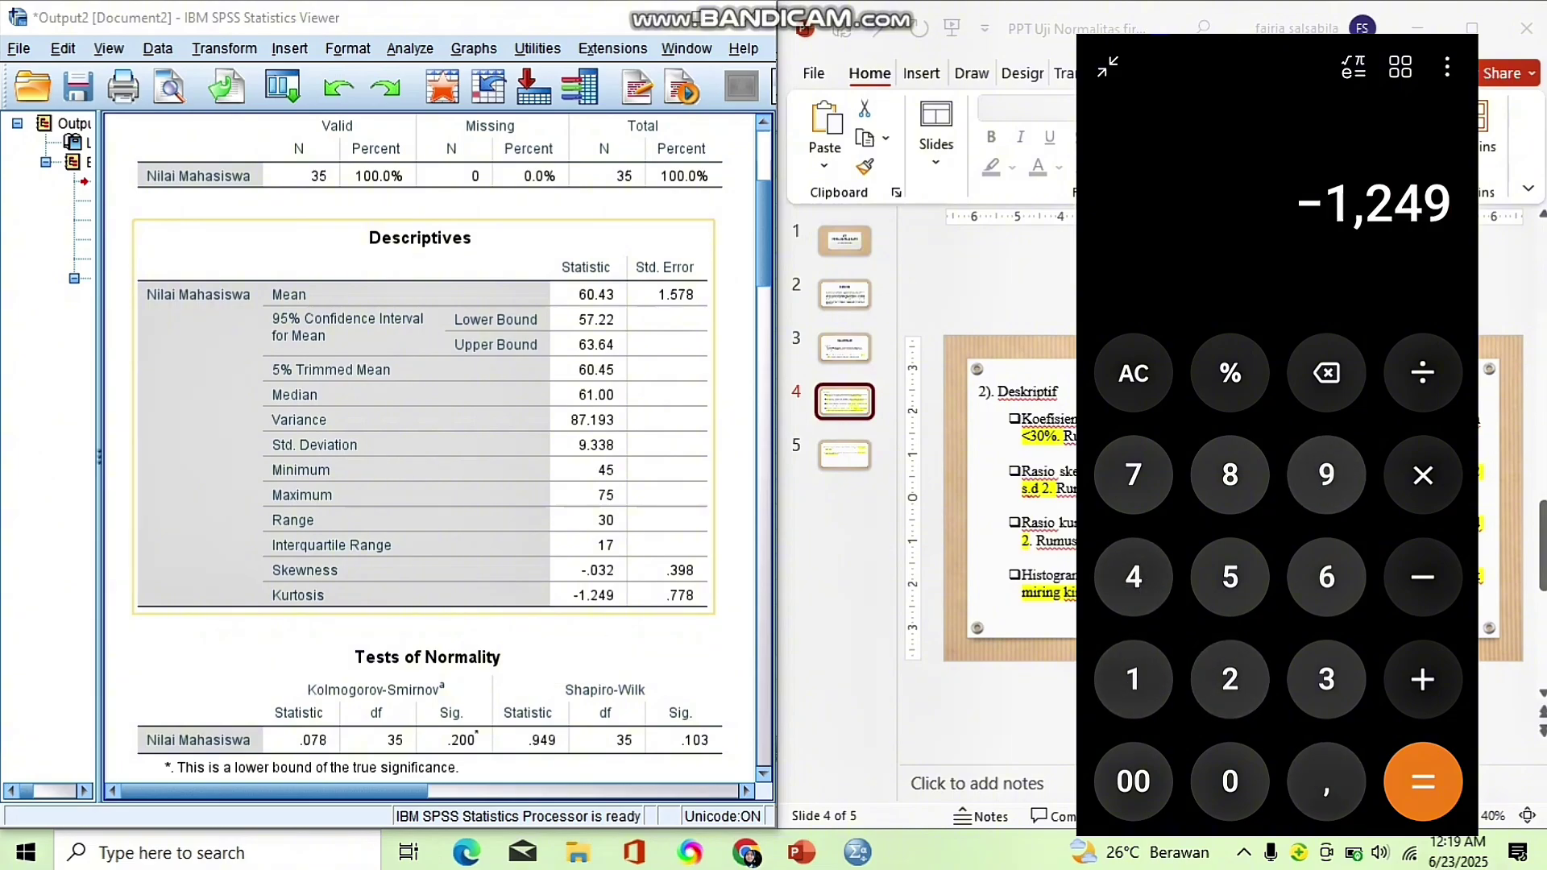
{"action": "key", "text": "slash"}
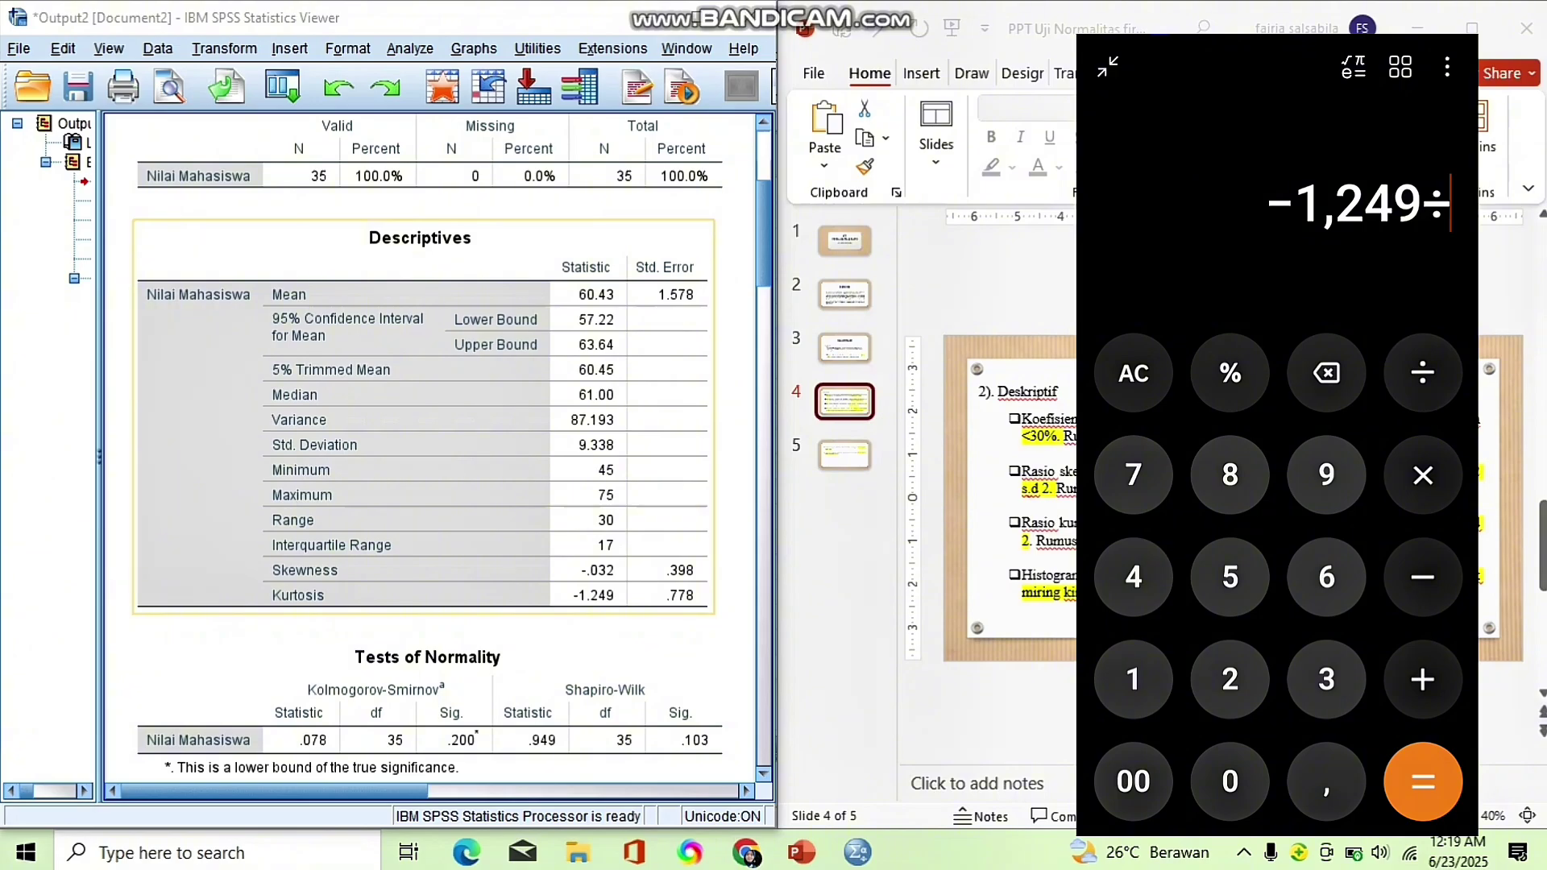
{"action": "type", "text": "0"}
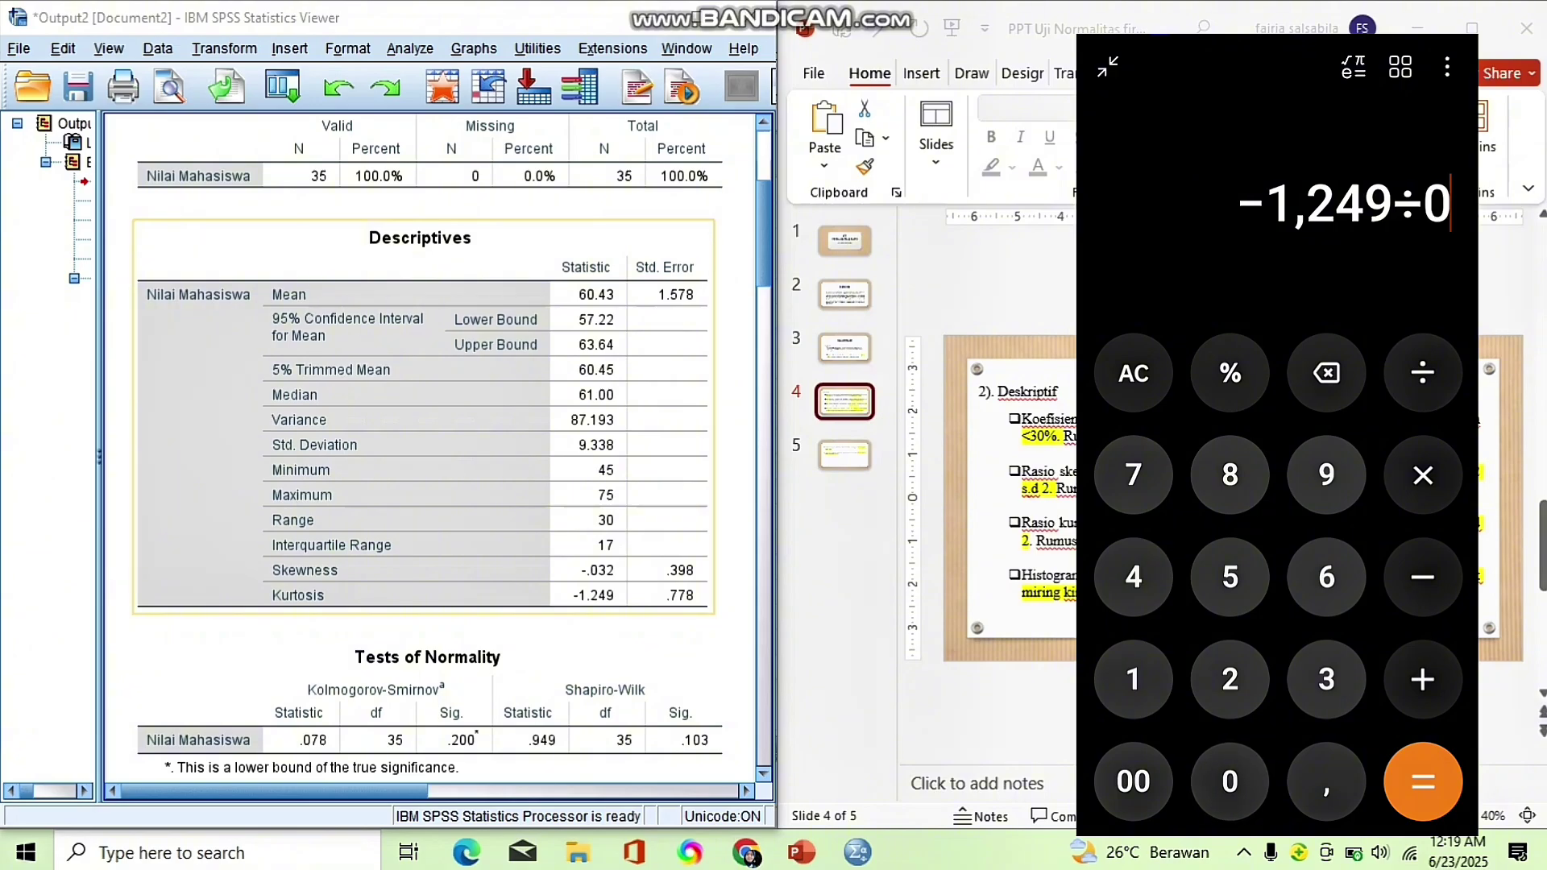
{"action": "type", "text": ",778"}
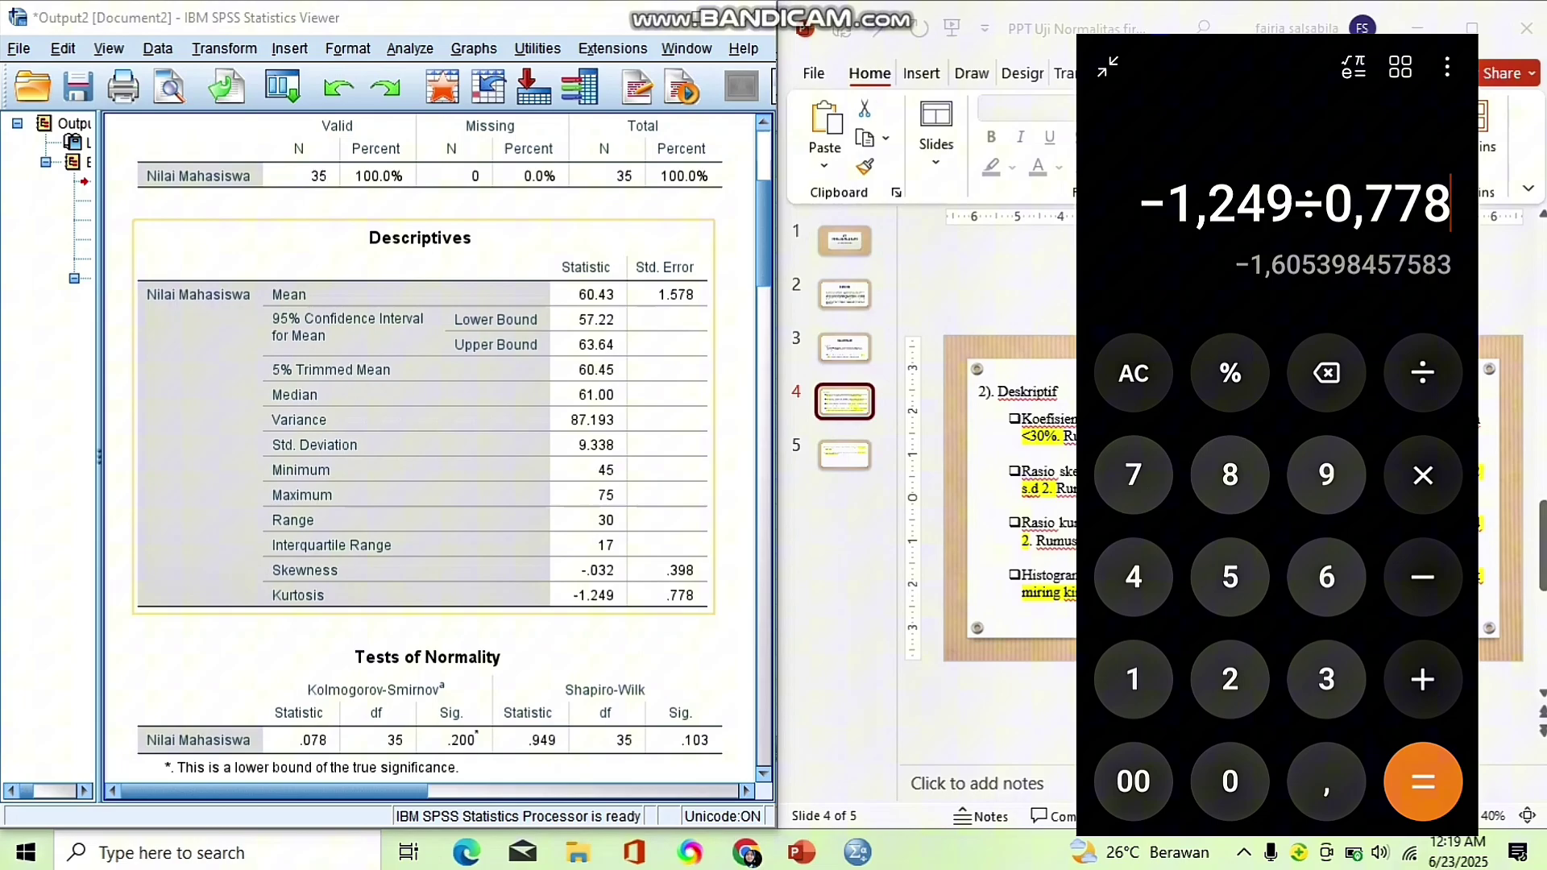
Complete the kurtosis ratio calculation and examine the full Nilai Mahasiswa histogram in the SPSS output against the Deskriptif slide's histogram criterion.
{"action": "key", "text": "Return"}
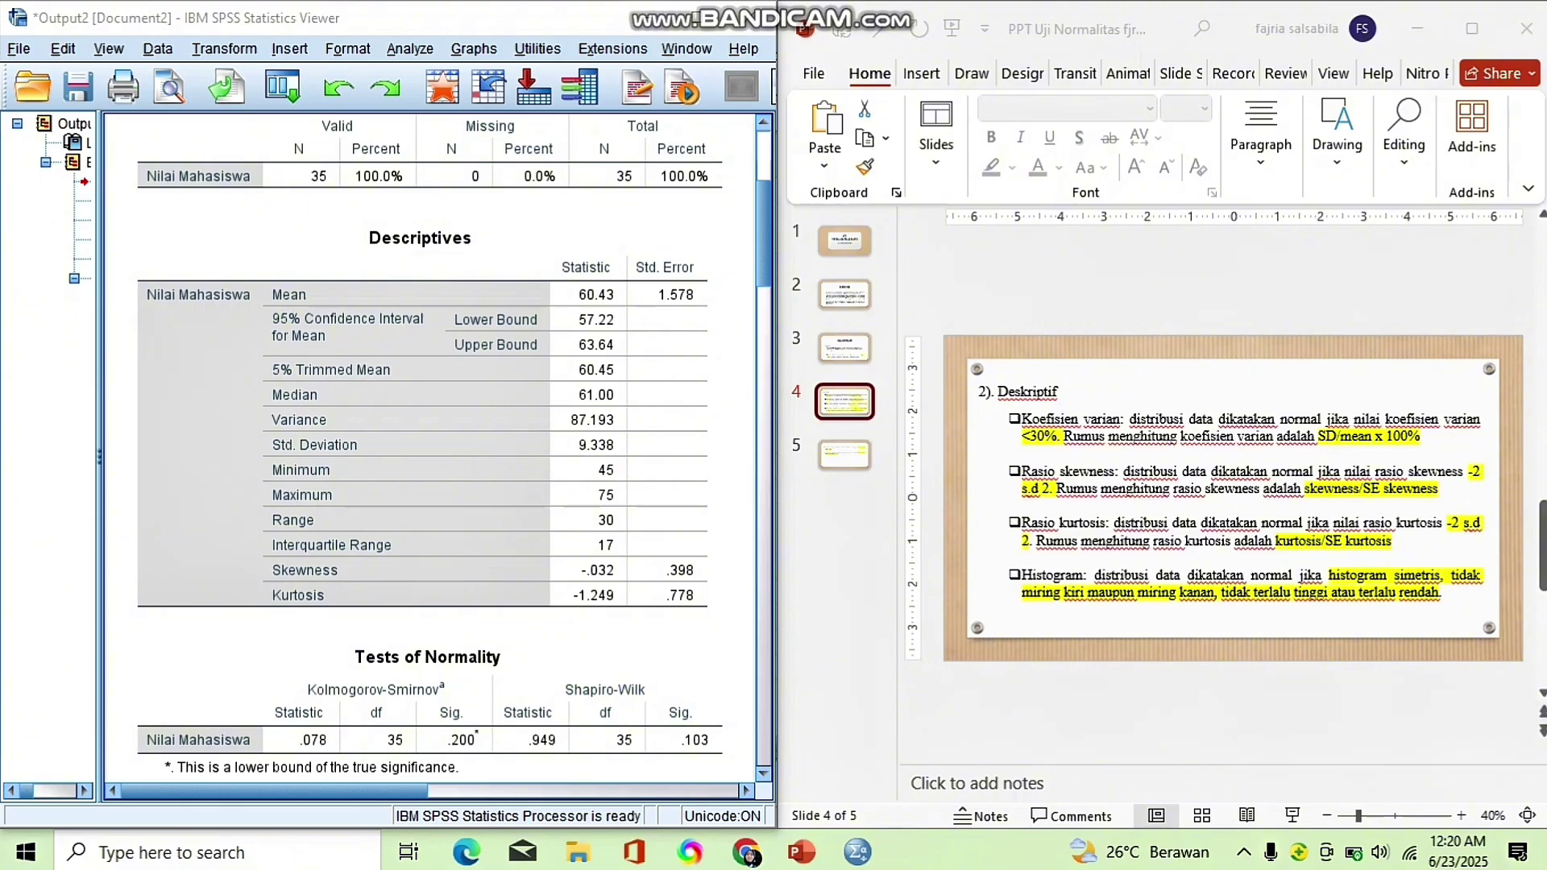
{"action": "scroll", "coordinate": [432, 451], "scroll_direction": "down", "scroll_amount": 15}
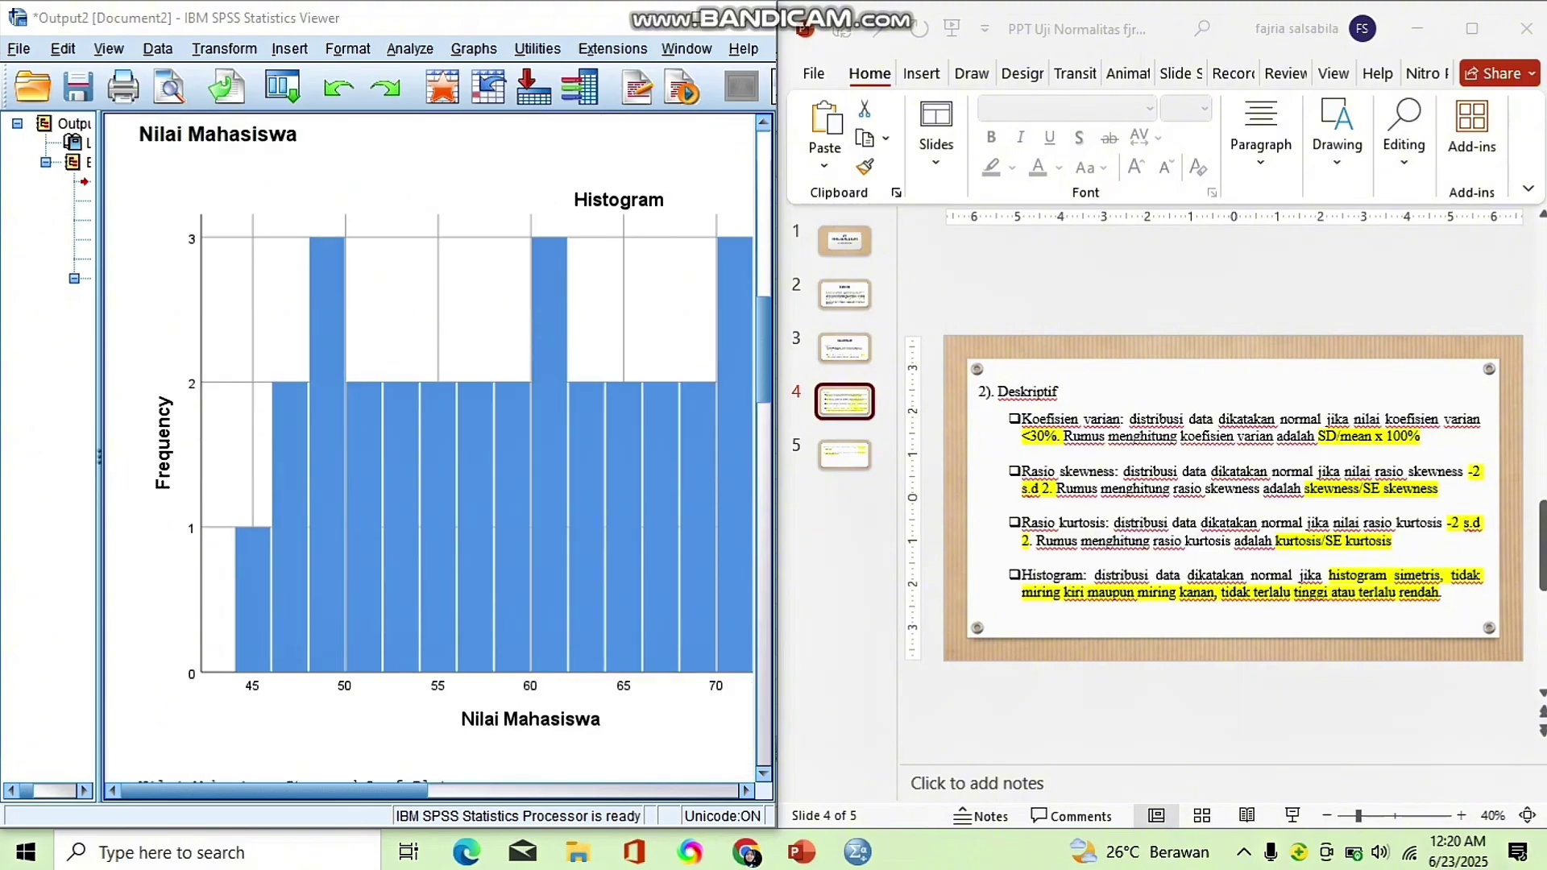
{"action": "left_click_drag", "start_coordinate": [779, 451], "coordinate": [967, 452]}
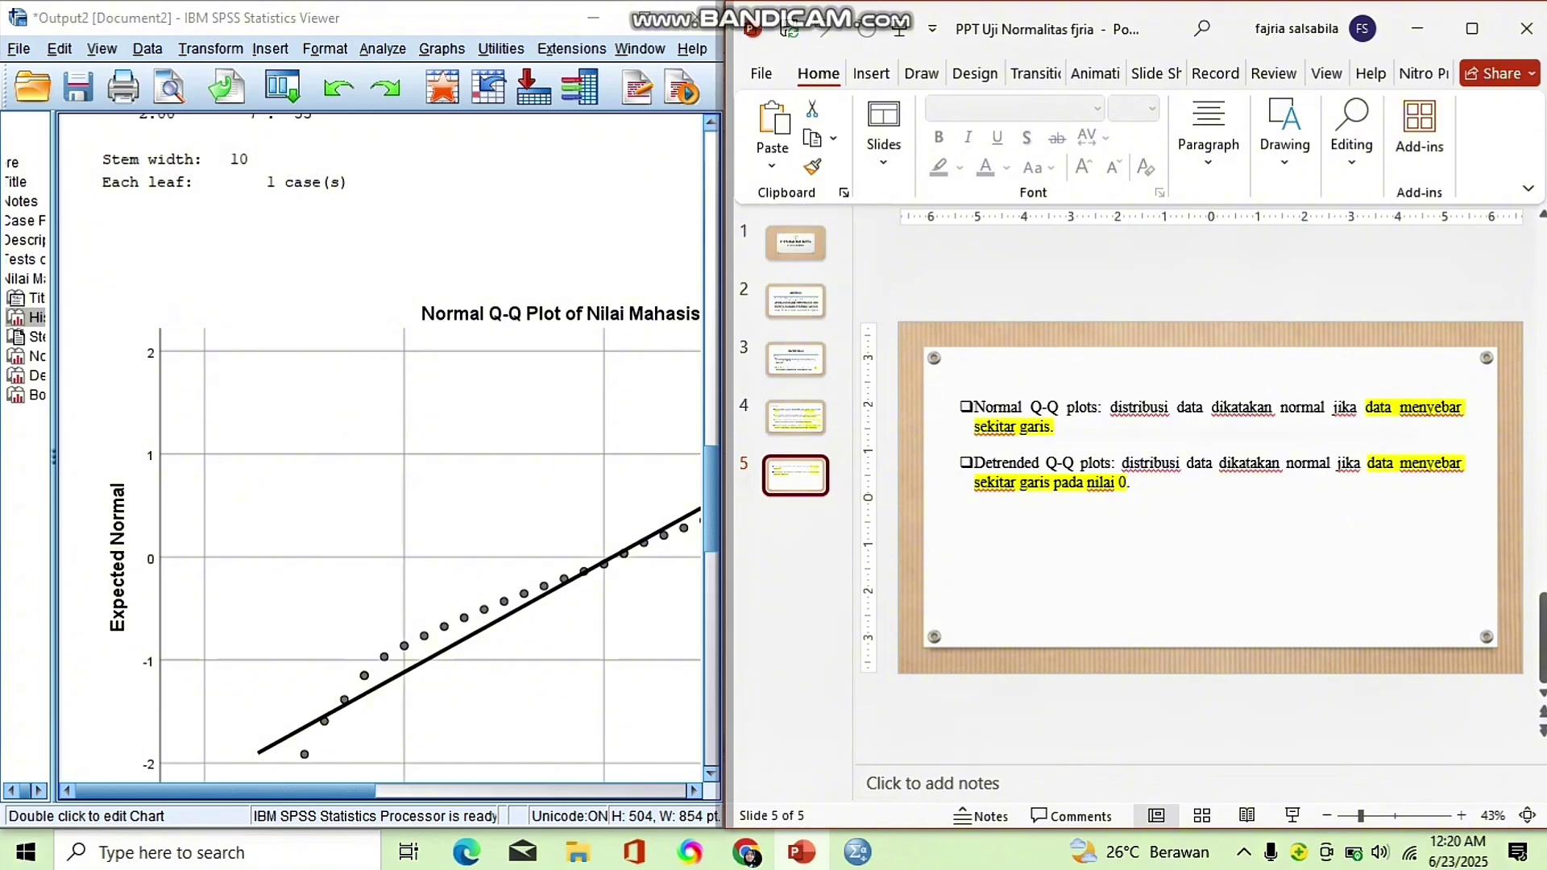
Examine the Normal Q-Q and Detrended Normal Q-Q plots of Nilai Mahasiswa at full width against the criteria on slide 5.
{"action": "left_click_drag", "start_coordinate": [728, 512], "coordinate": [1003, 531]}
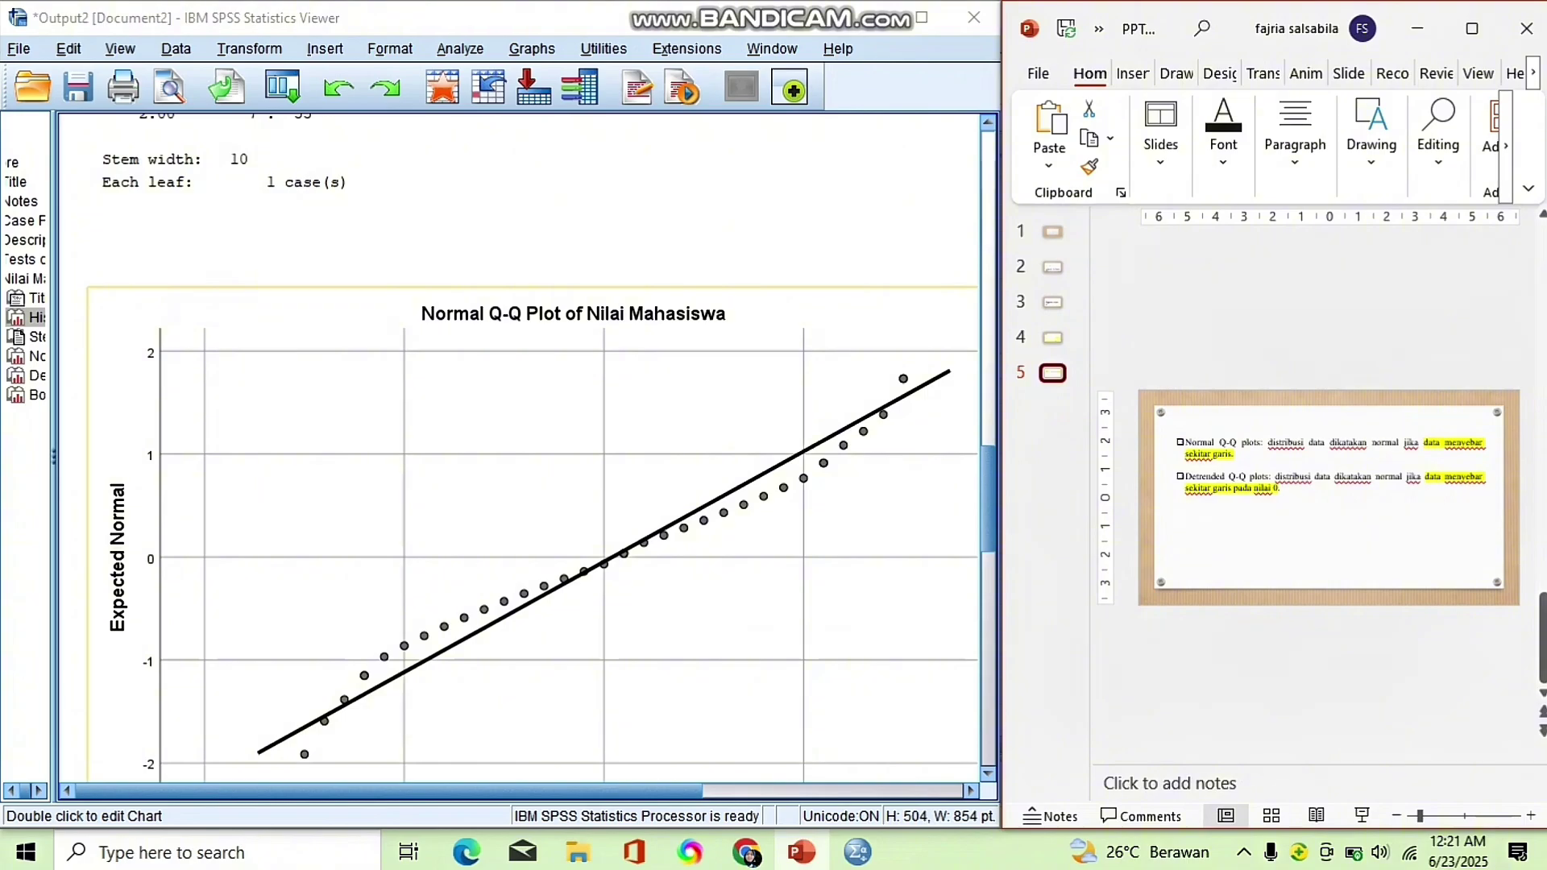
{"action": "scroll", "coordinate": [524, 451], "scroll_direction": "down", "scroll_amount": 3}
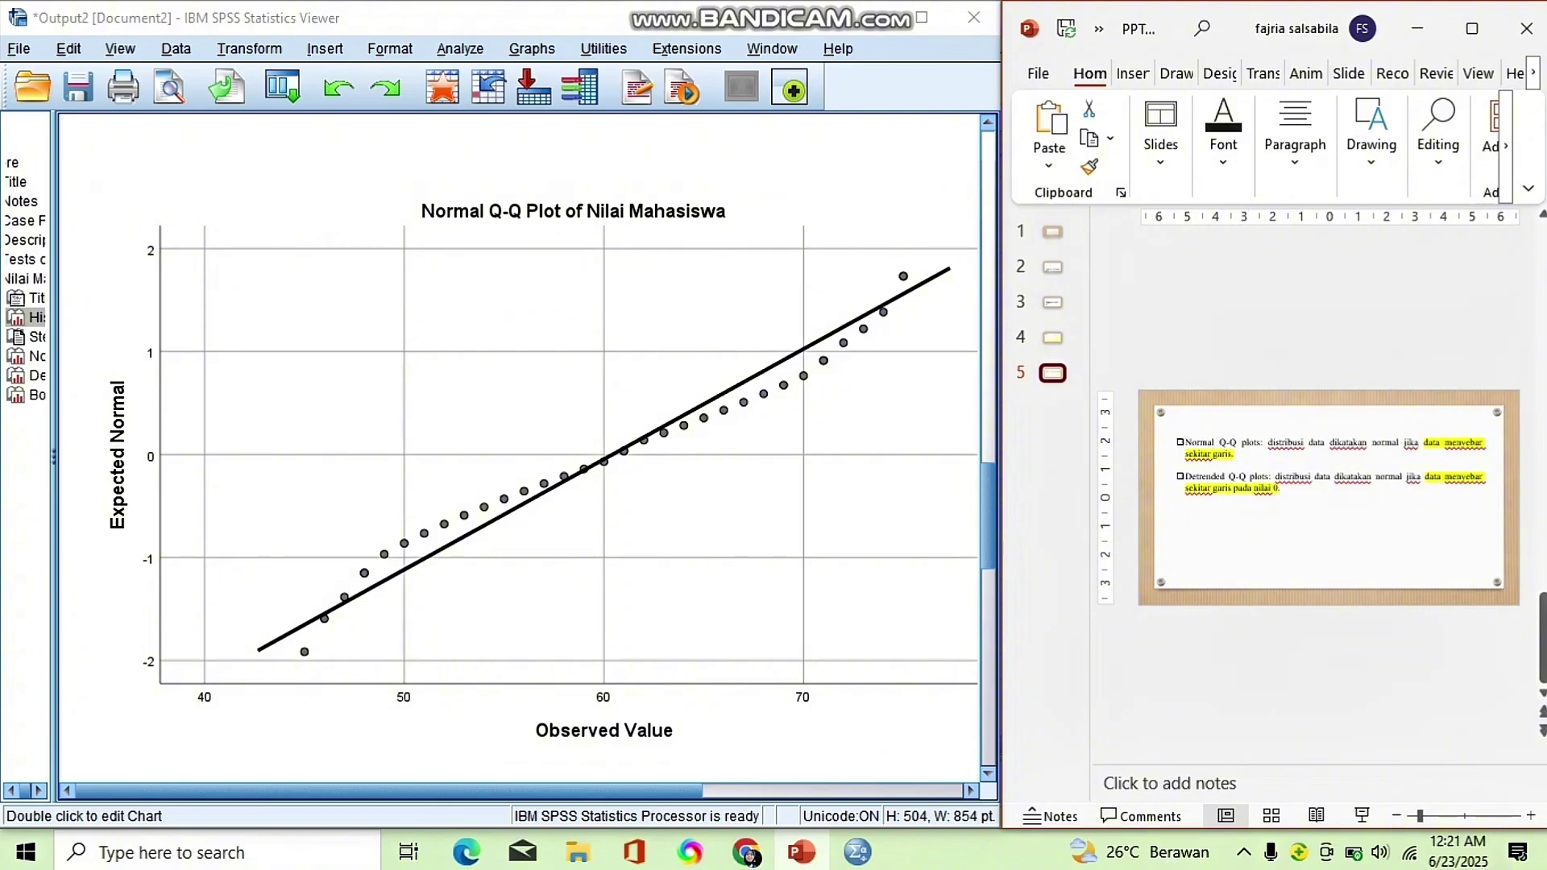
{"action": "left_click_drag", "start_coordinate": [1004, 542], "coordinate": [717, 543]}
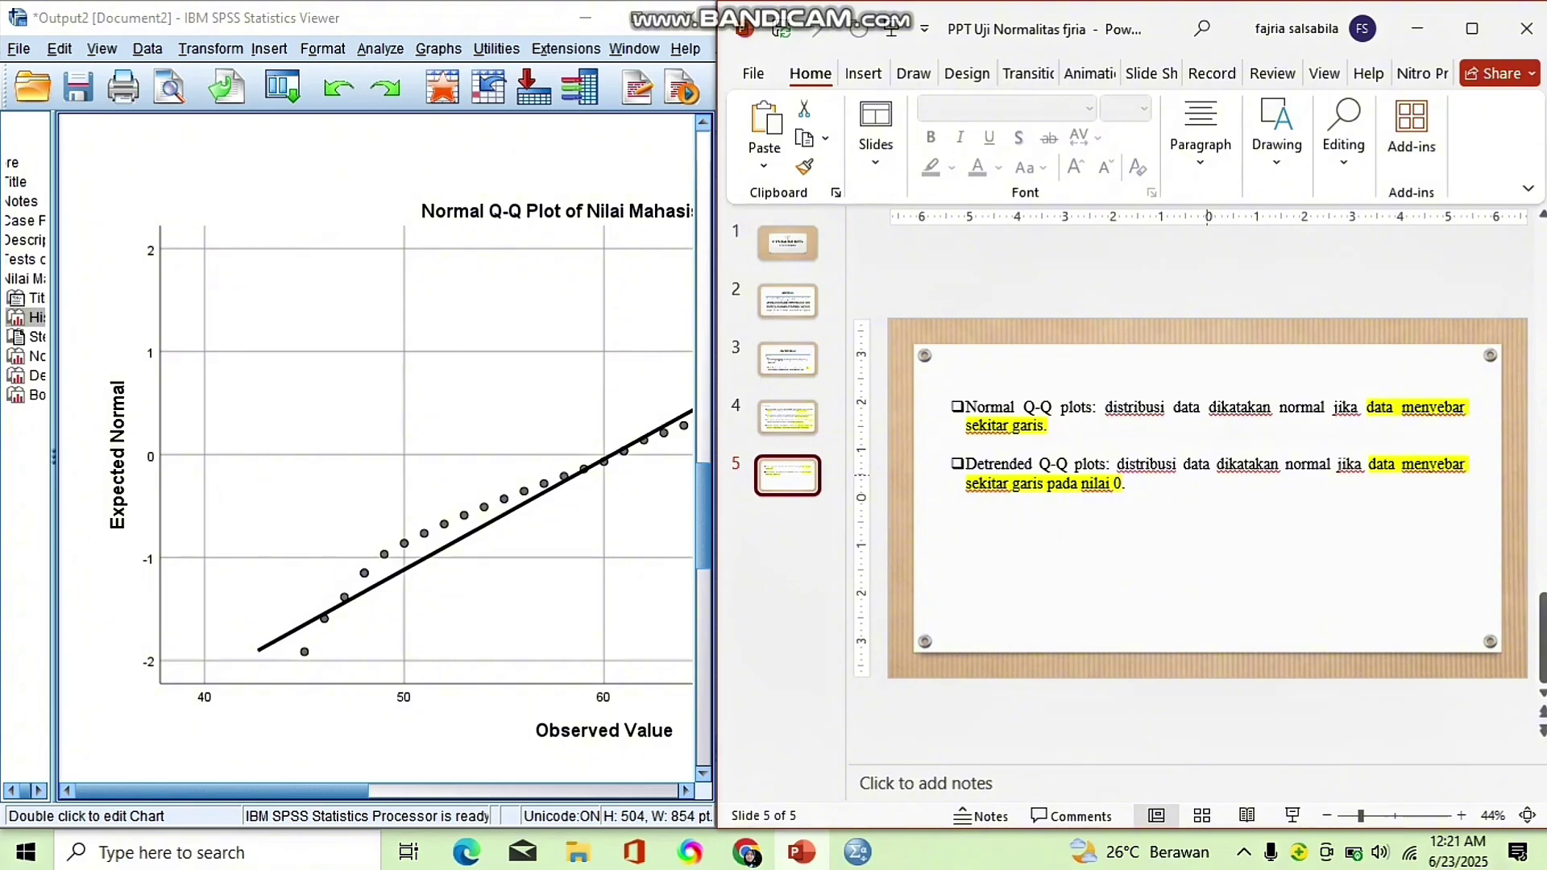
{"action": "left_click_drag", "start_coordinate": [717, 483], "coordinate": [1088, 484]}
{"action": "scroll", "coordinate": [564, 443], "scroll_direction": "down", "scroll_amount": 5}
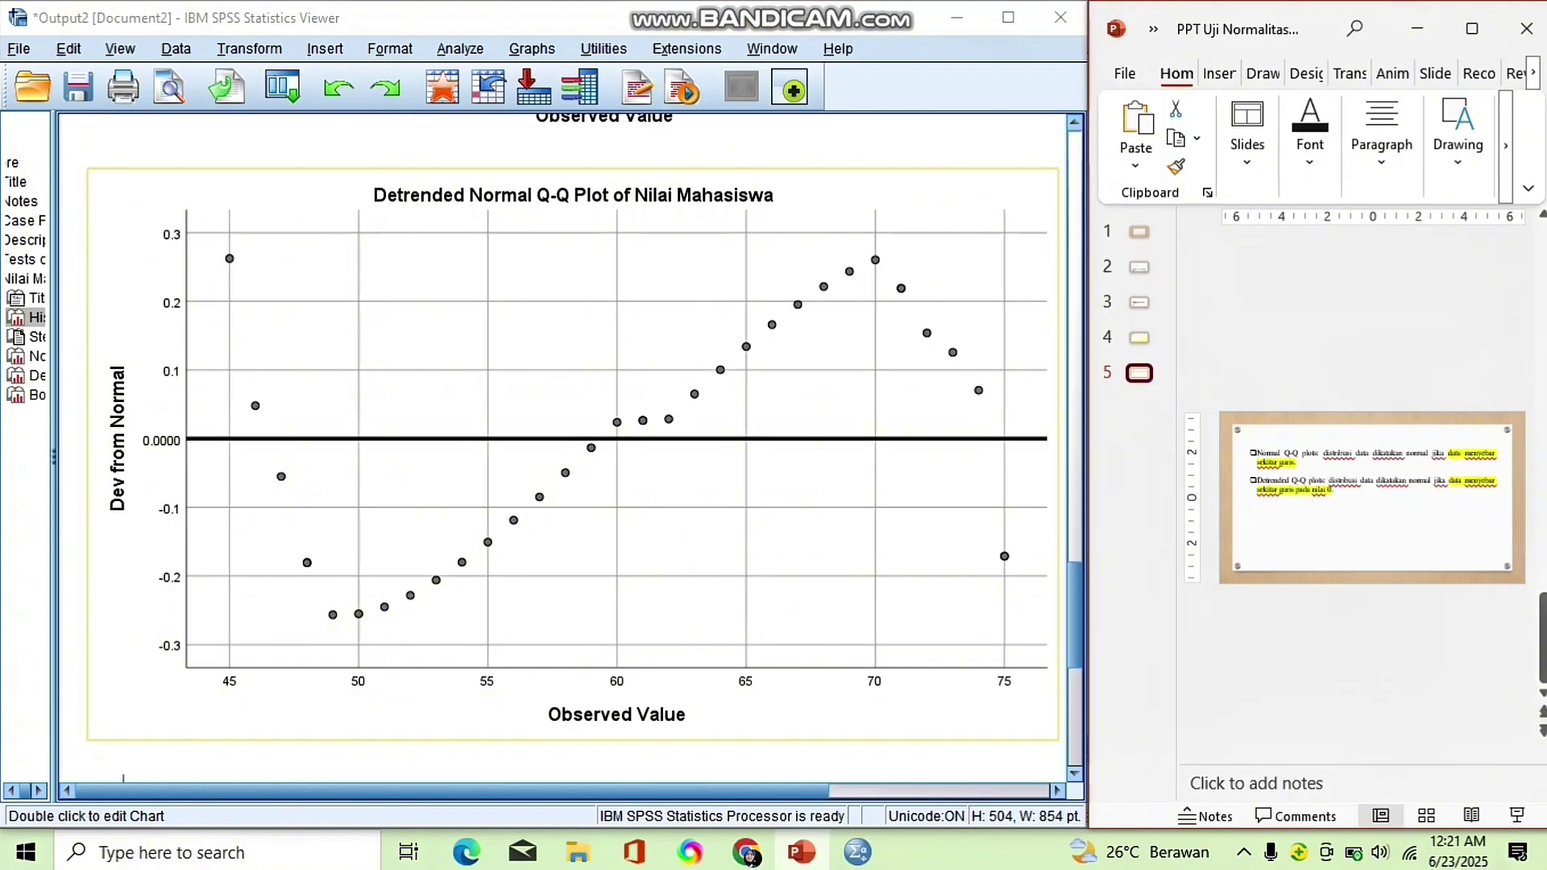